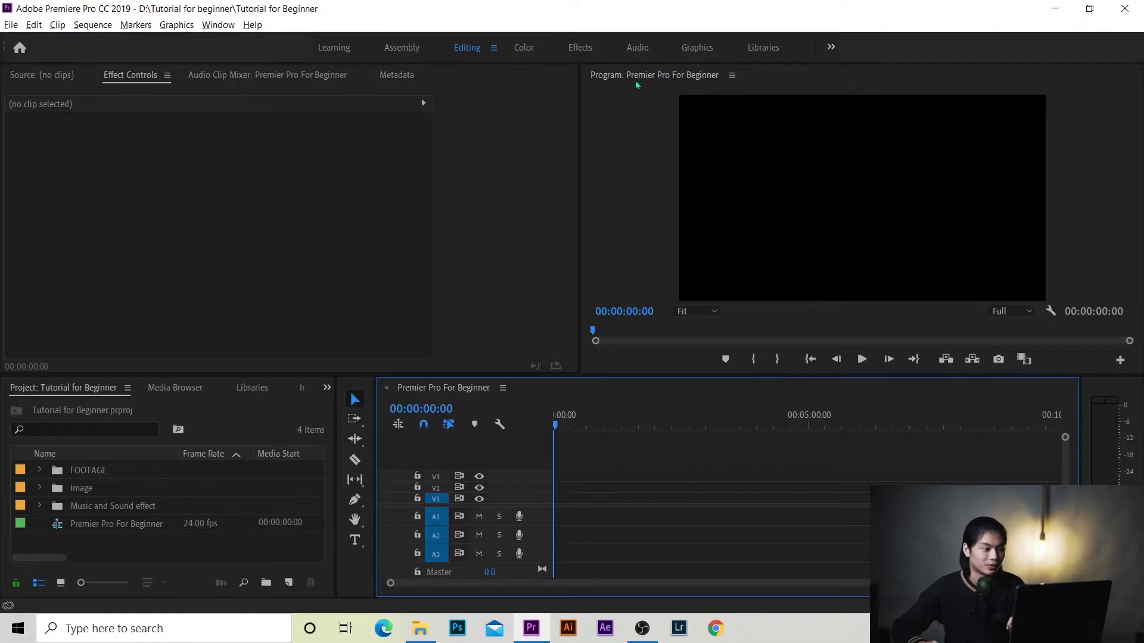
Show the Essential Graphics panel via the Window menu and widen it to two template columns
click(220, 25)
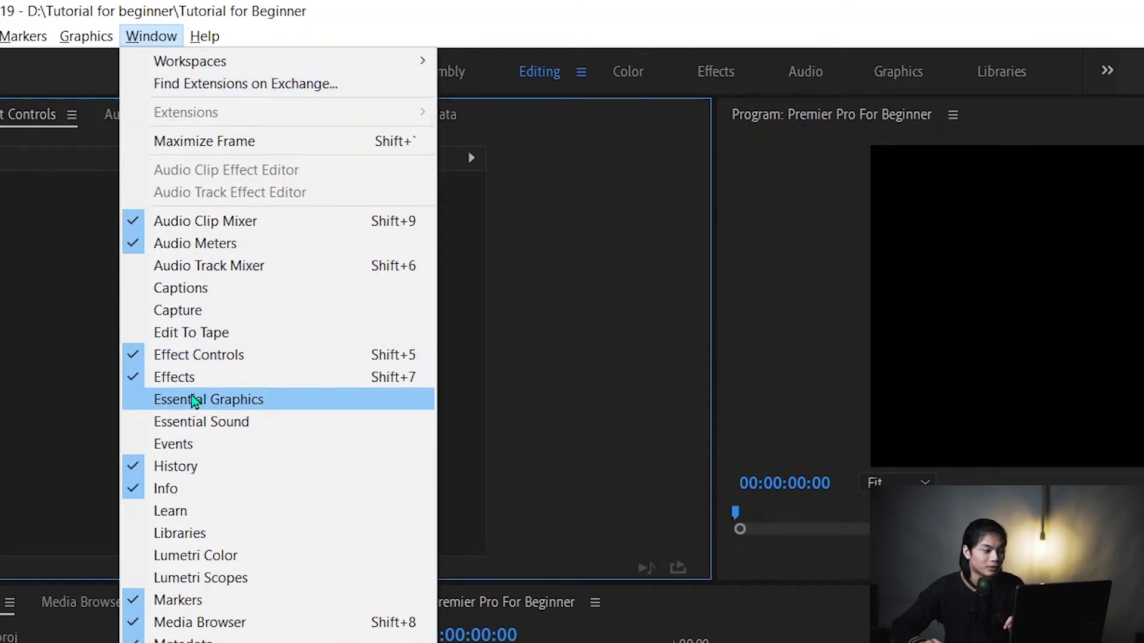
click(196, 404)
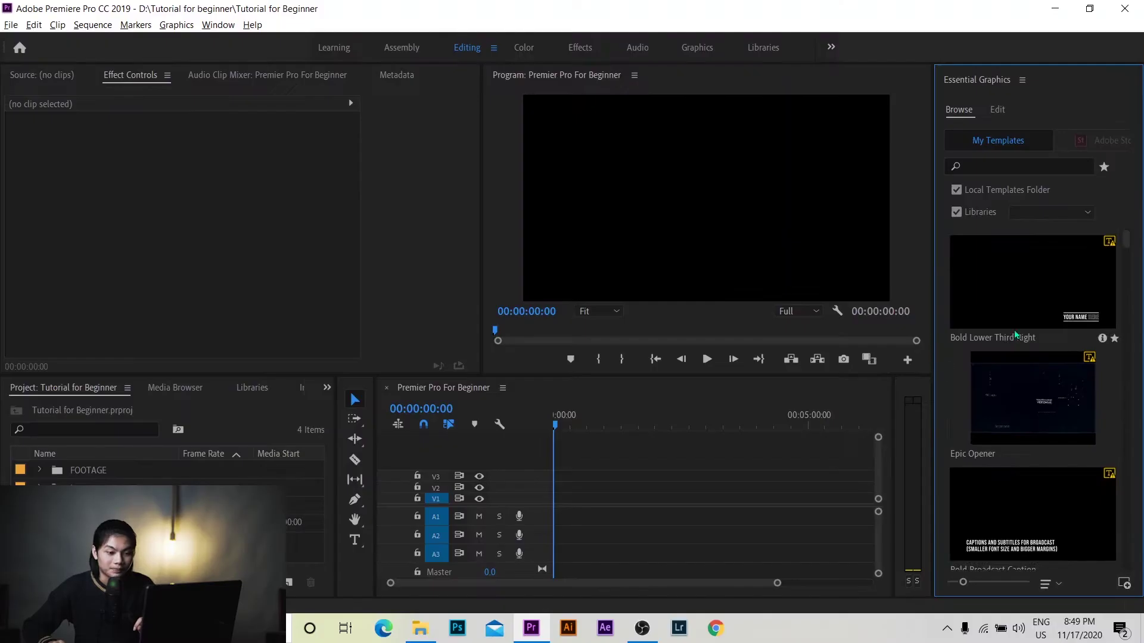
scroll(1018, 319, down, 5)
scroll(1017, 319, down, 5)
scroll(1019, 314, down, 4)
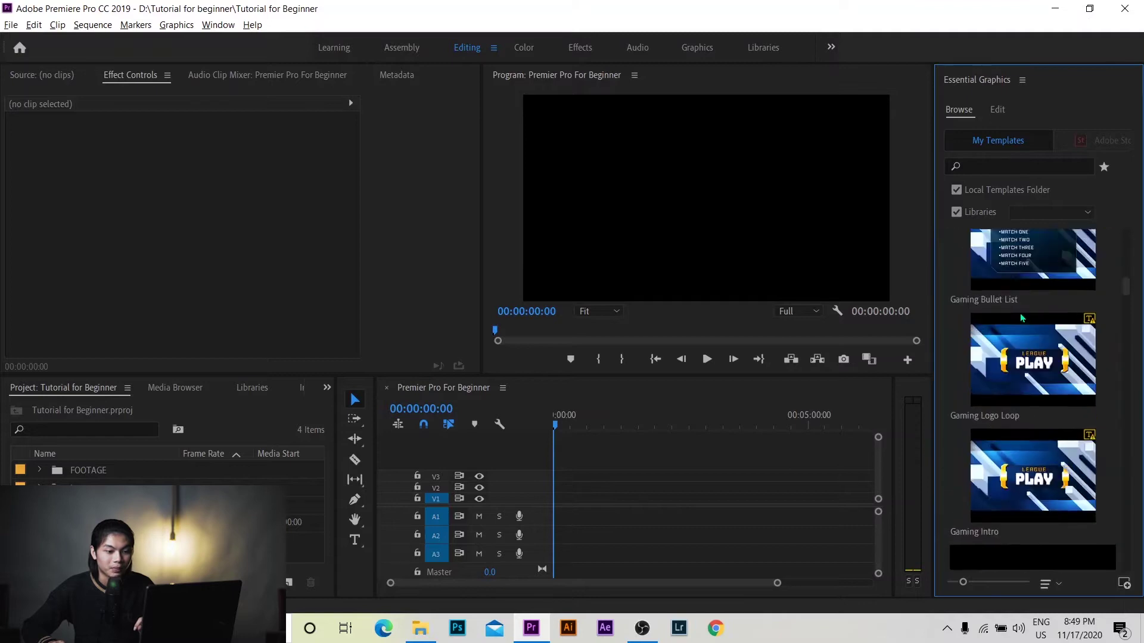
scroll(1023, 307, down, 3)
scroll(1024, 305, down, 2)
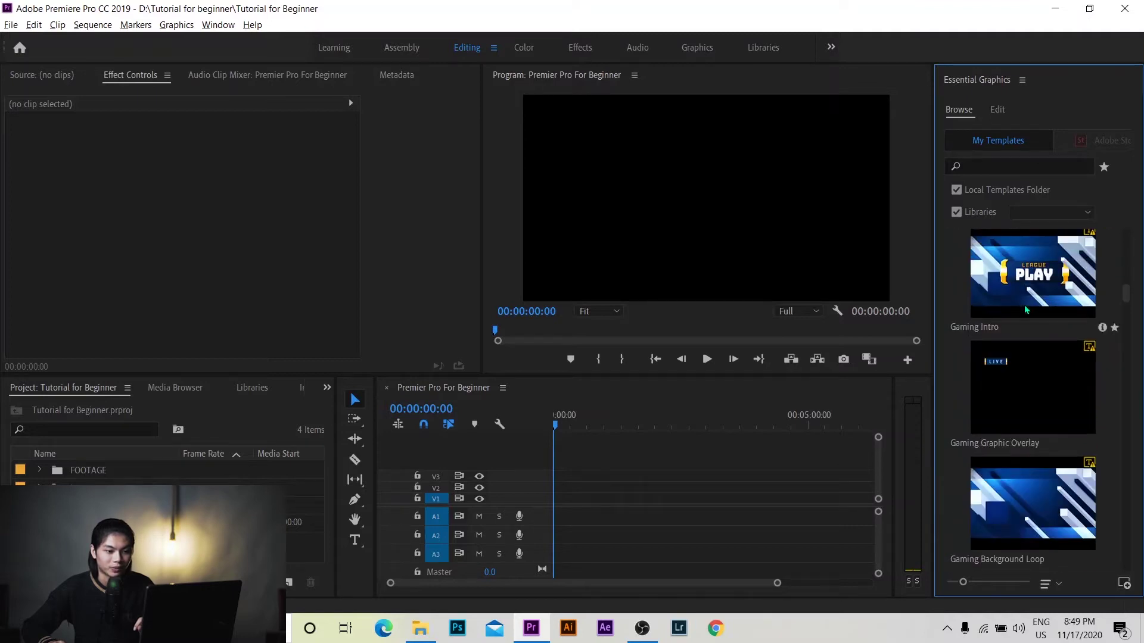
scroll(1024, 305, down, 2)
scroll(1026, 309, down, 2)
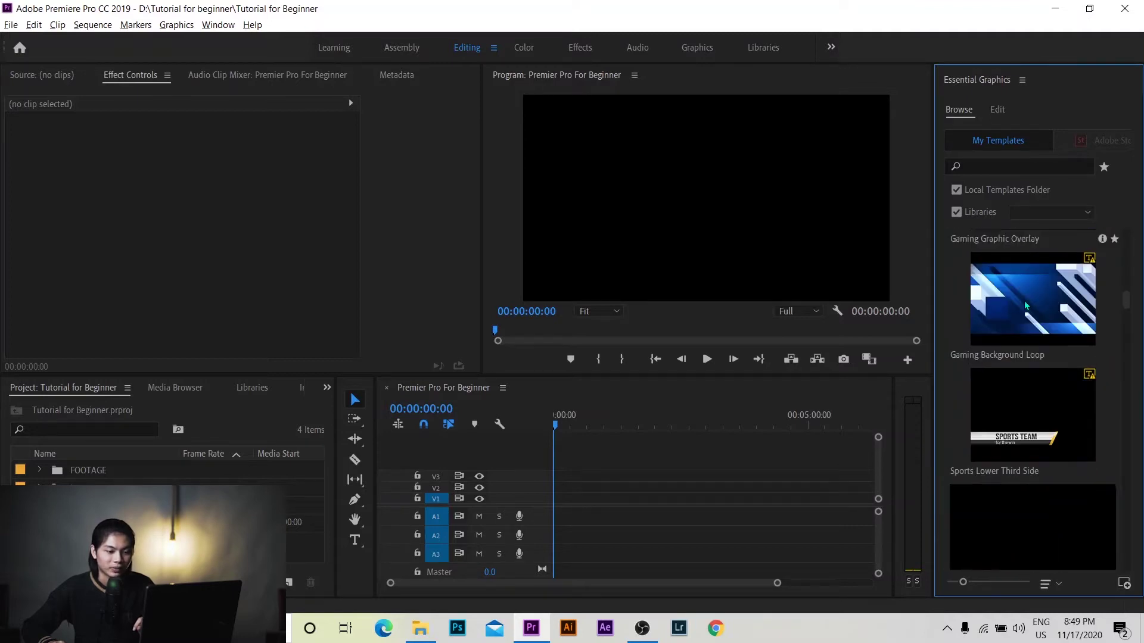
scroll(1026, 305, down, 2)
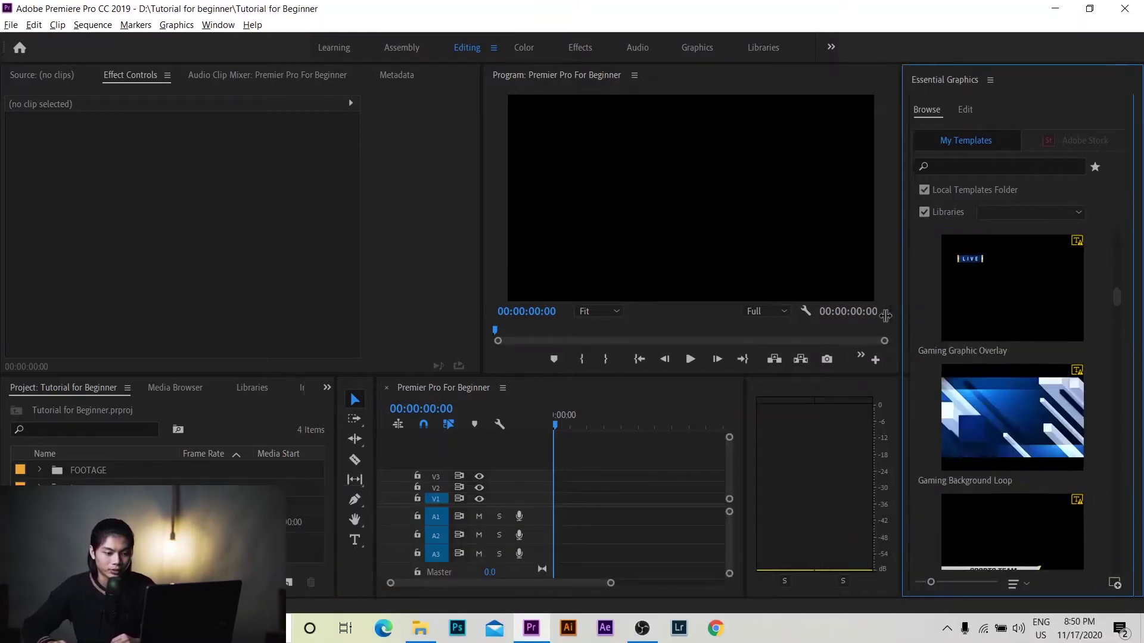
drag(935, 338, 833, 338)
scroll(955, 322, down, 5)
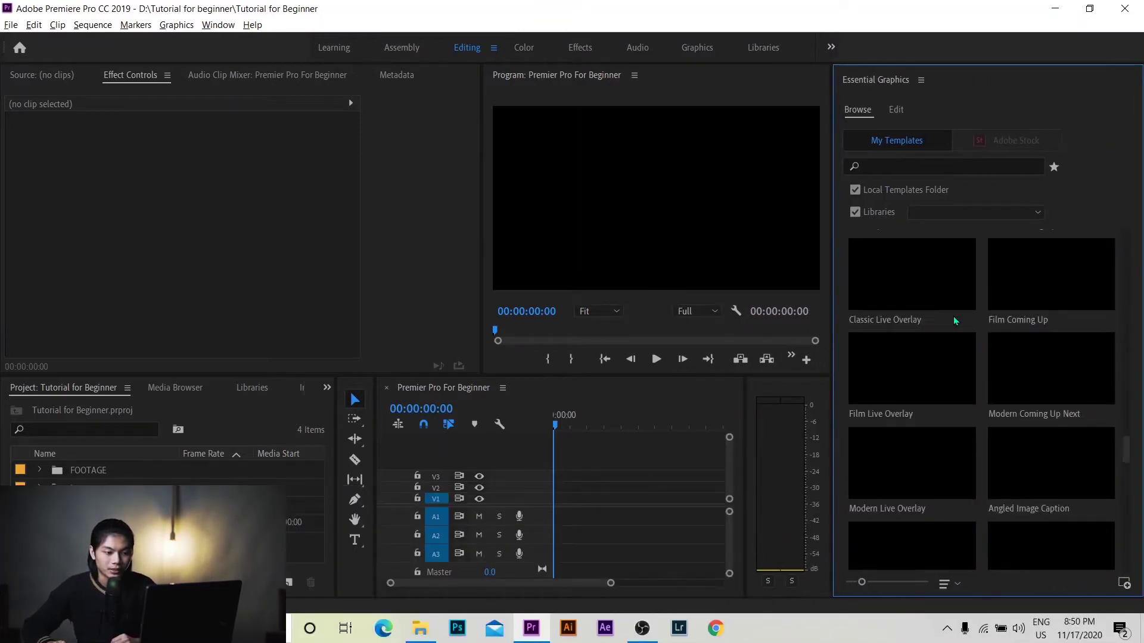
scroll(955, 322, down, 3)
scroll(955, 323, up, 3)
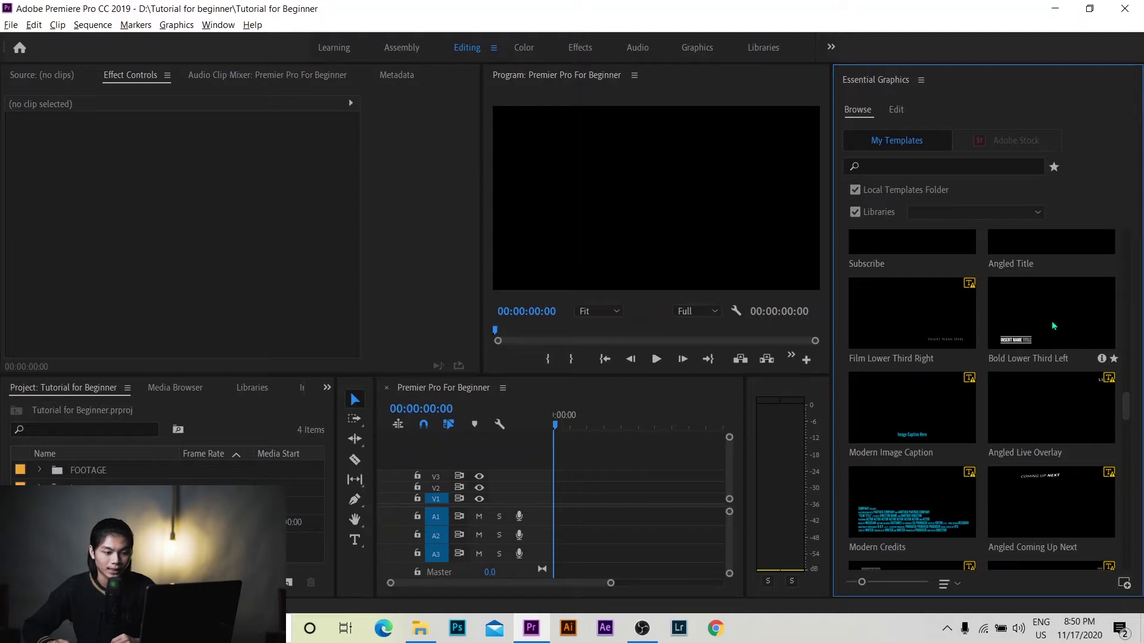
scroll(1053, 326, up, 1)
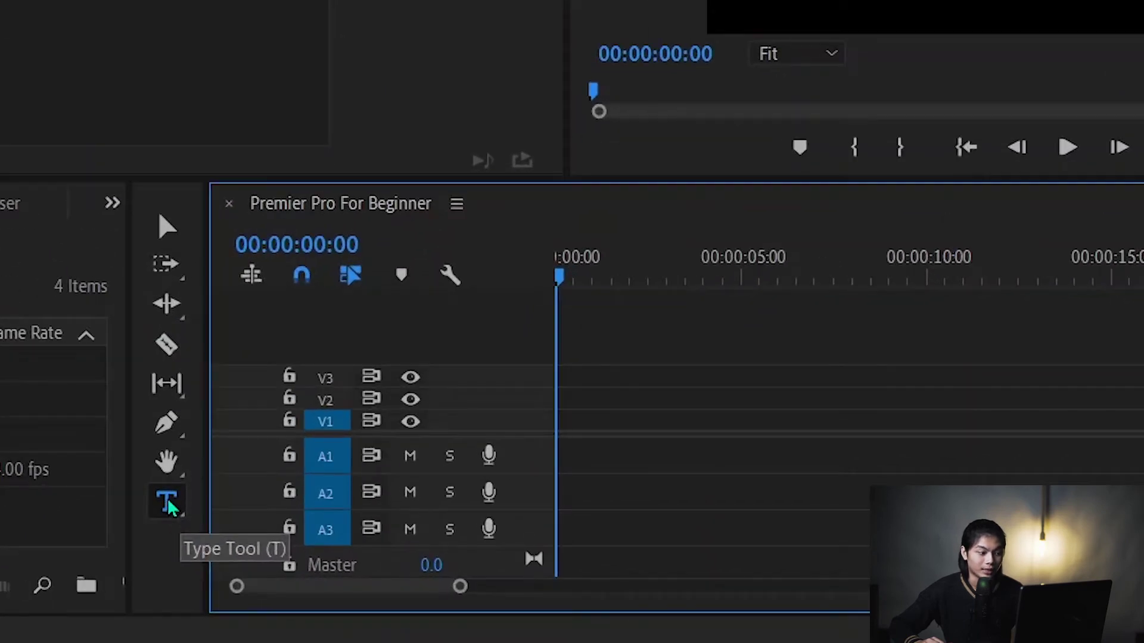
Place a new text graphic in the Program monitor and view the New Layer type list
click(168, 505)
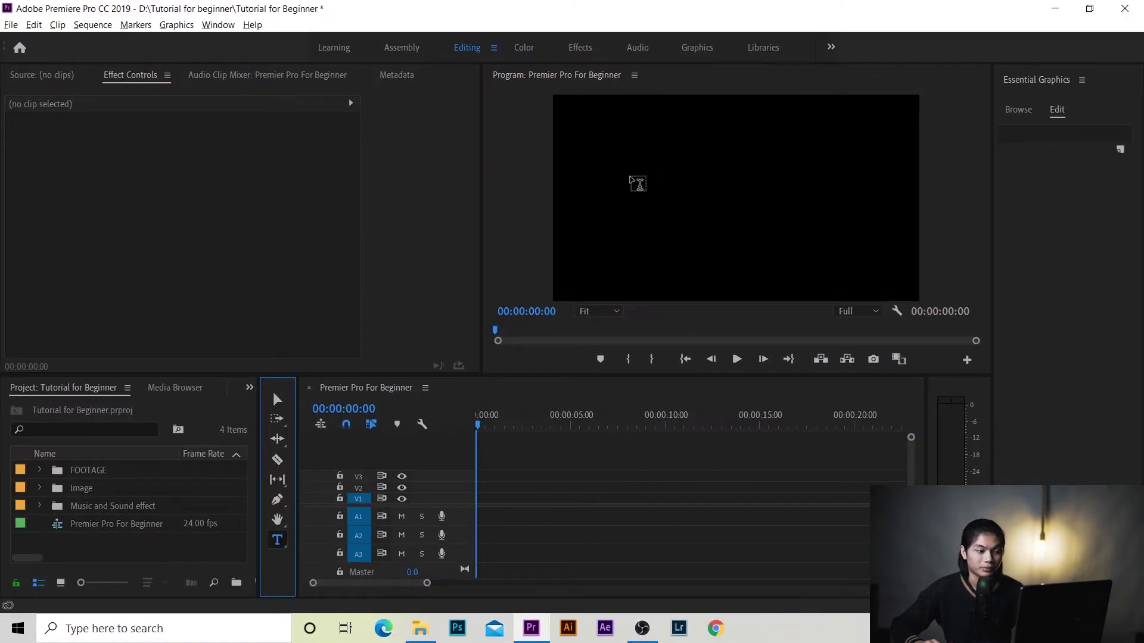
click(637, 183)
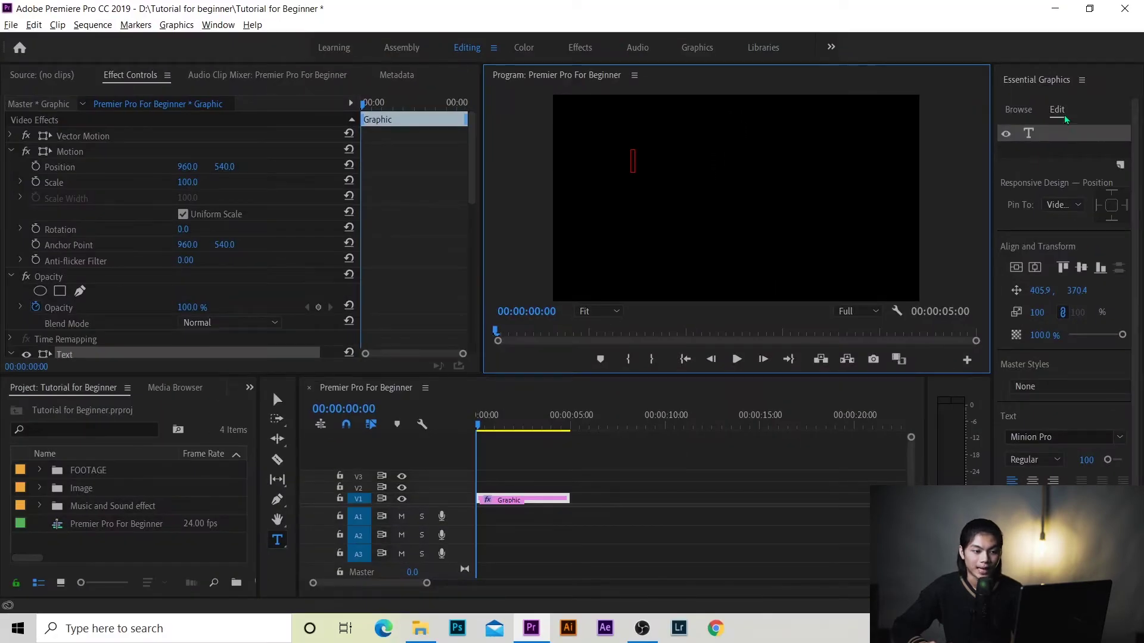
scroll(1068, 177, down, 3)
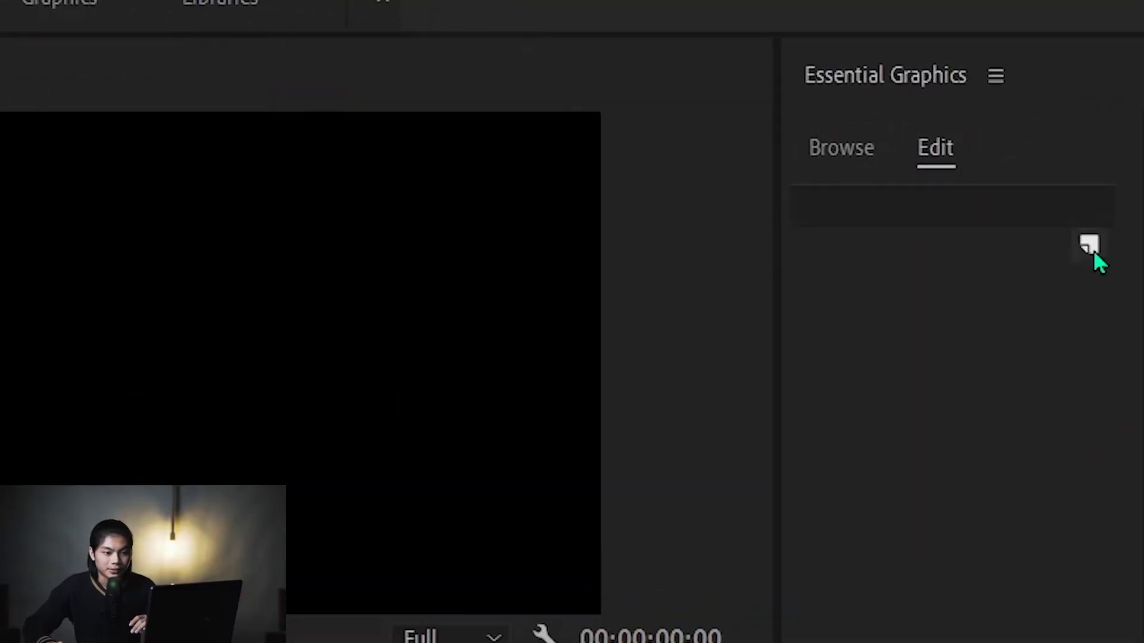
click(1091, 245)
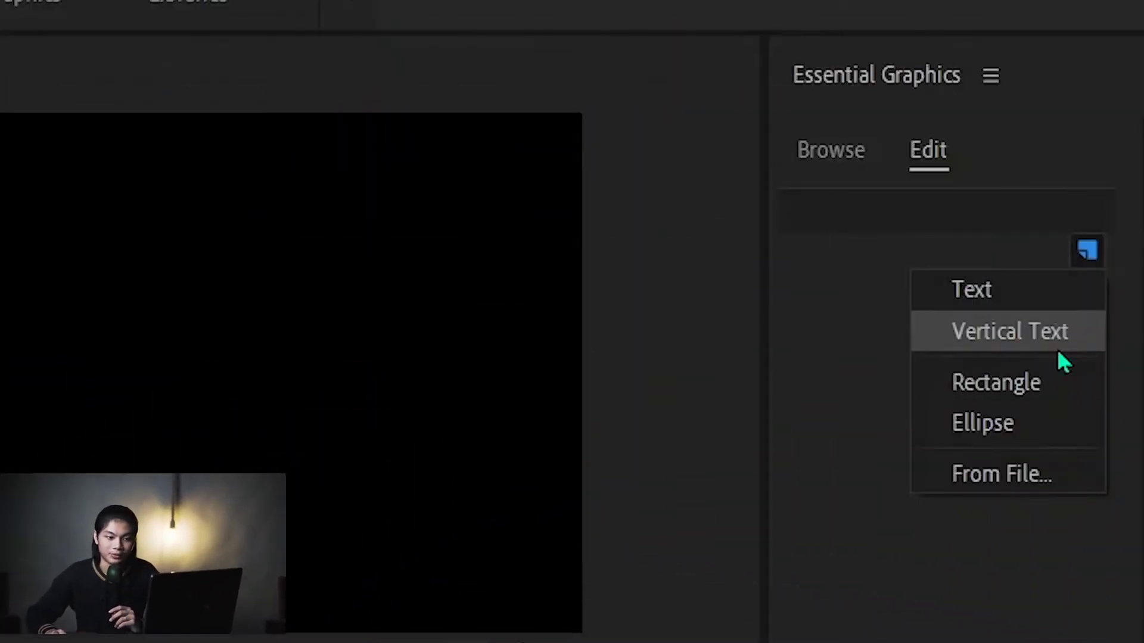
click(1048, 299)
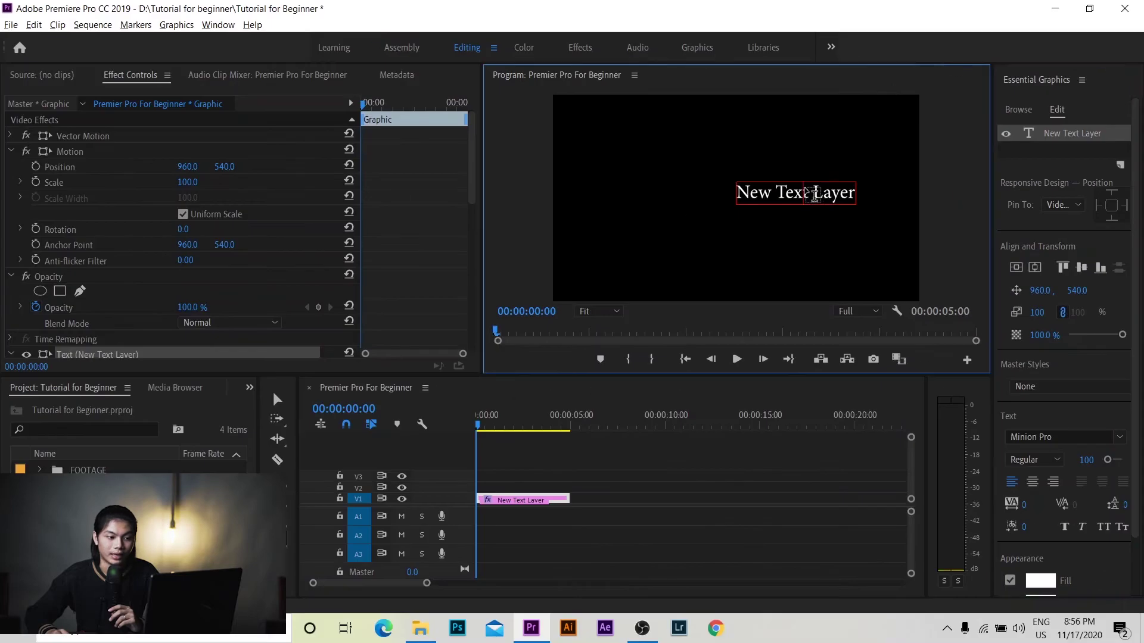
key(BackSpace)
key(BackSpace)
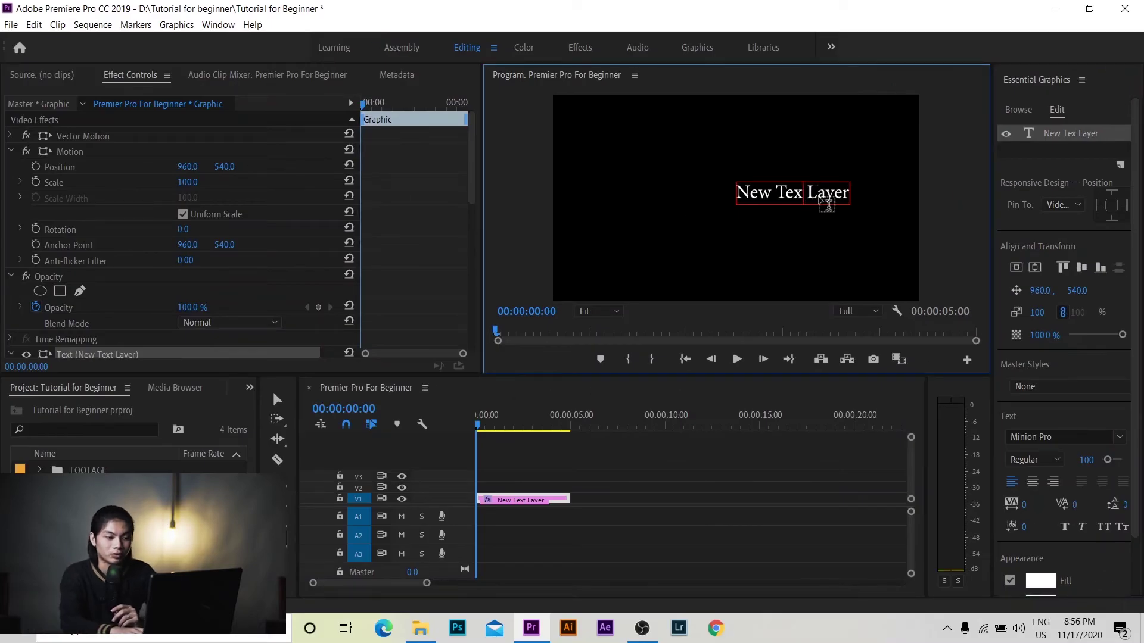
key(BackSpace)
key(BackSpace)
key(BackSpace)
key(ctrl+a)
key(BackSpace)
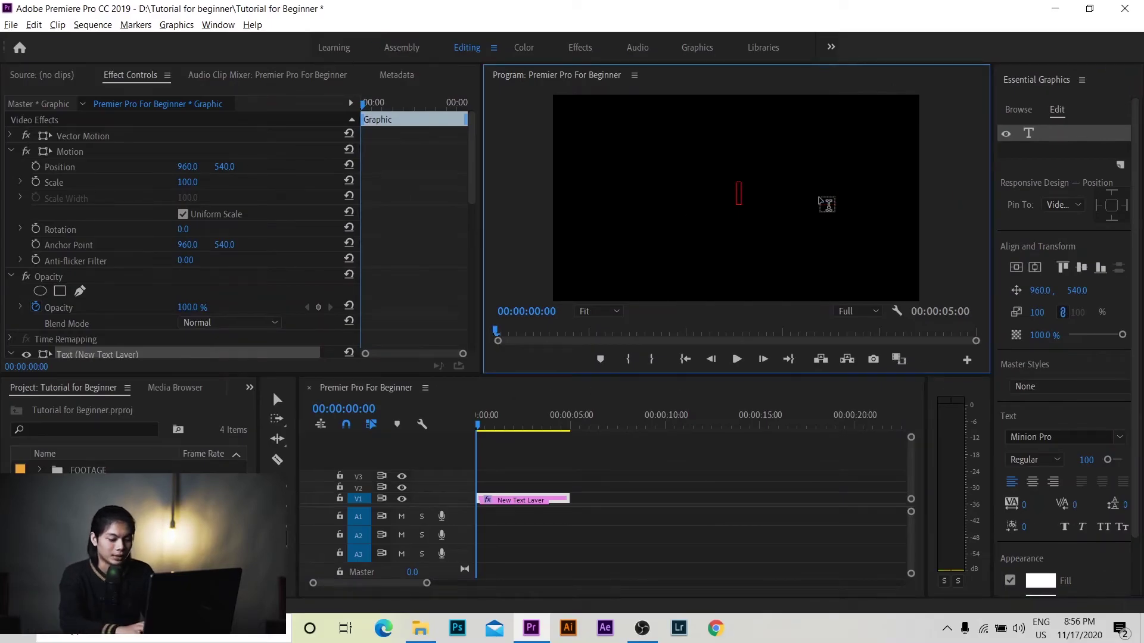
text(Swan Htet)
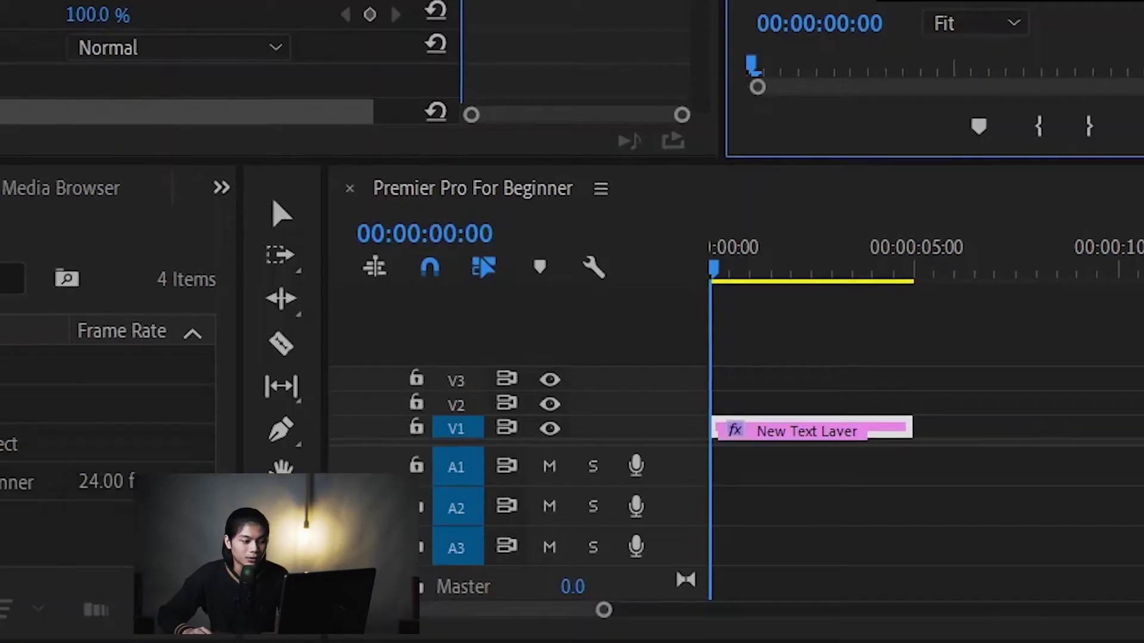
click(281, 525)
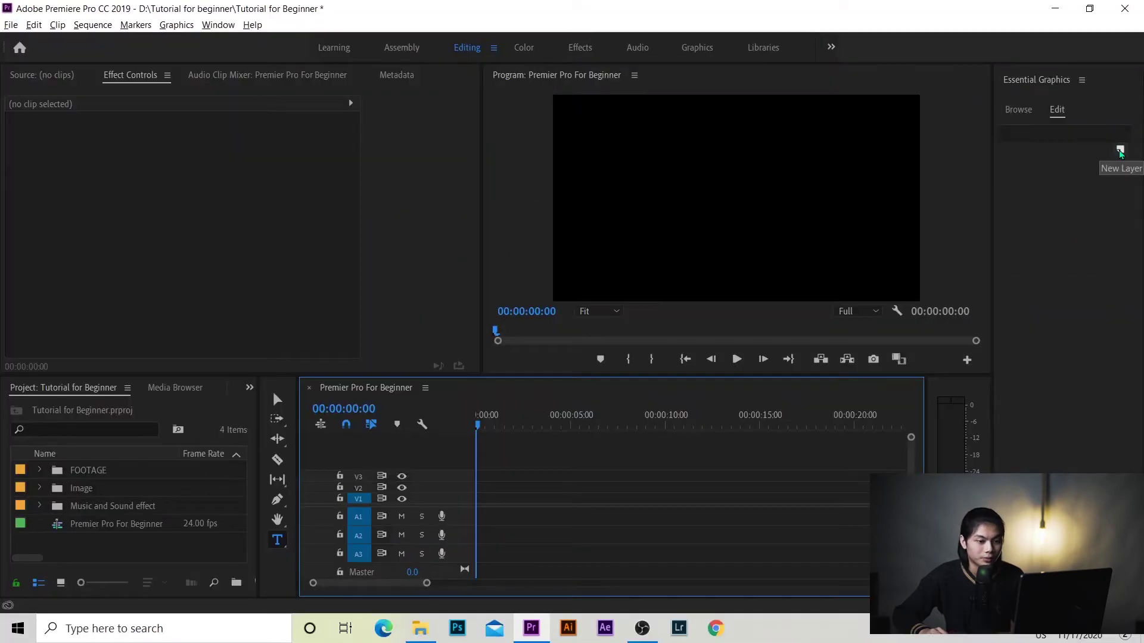
Inspect the New Layer menu and the Type and shape tool flyouts, keeping the horizontal Type tool
click(1120, 153)
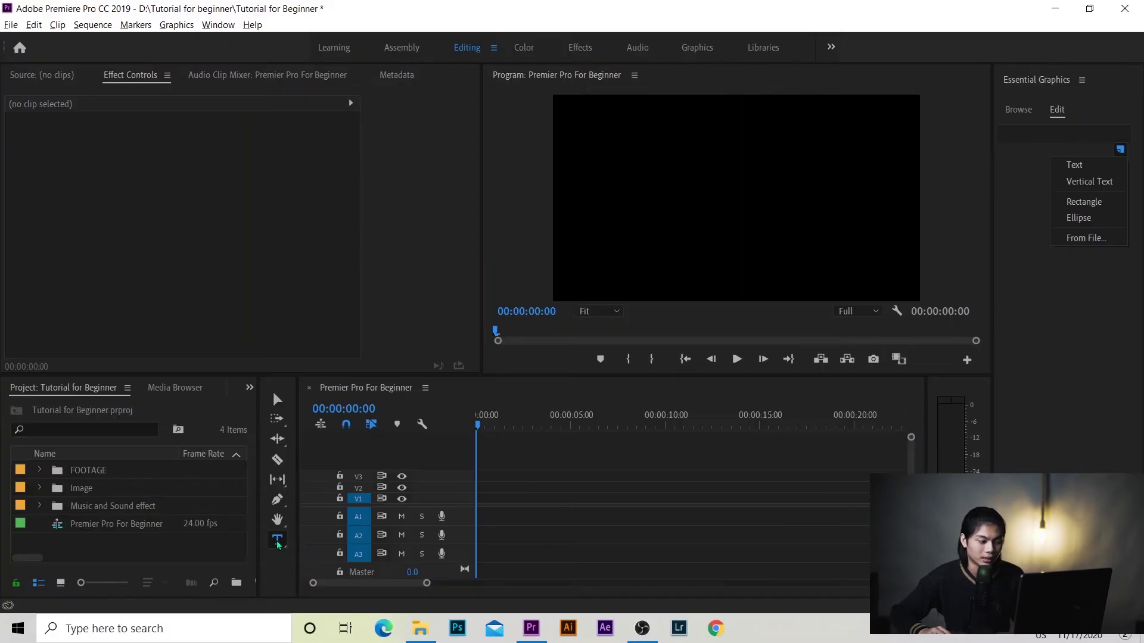
click(277, 543)
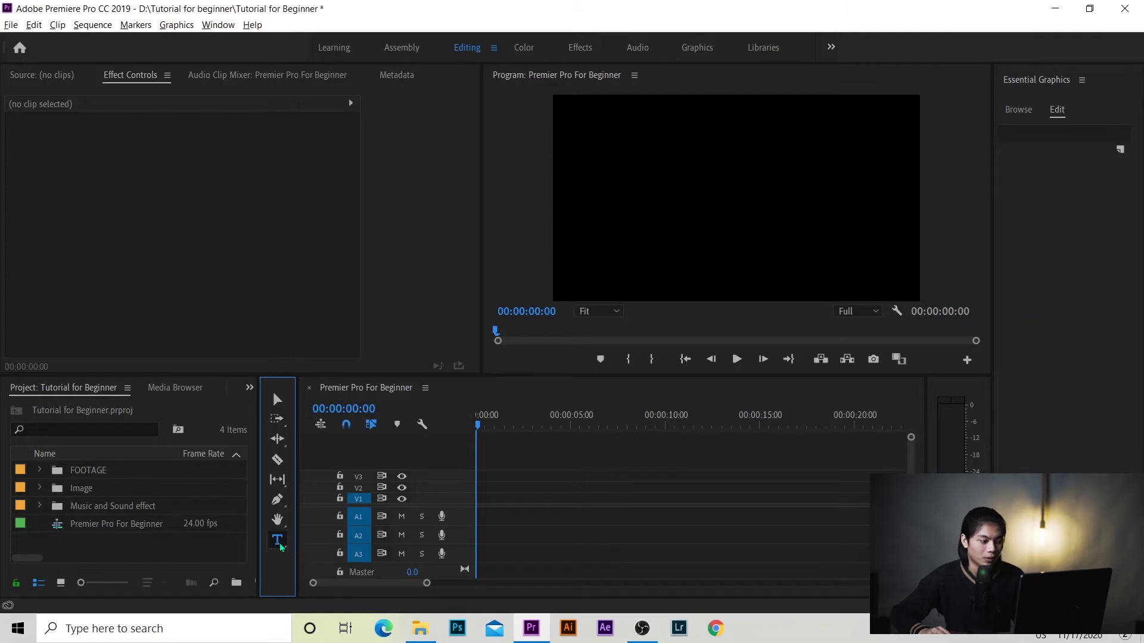
click(278, 541)
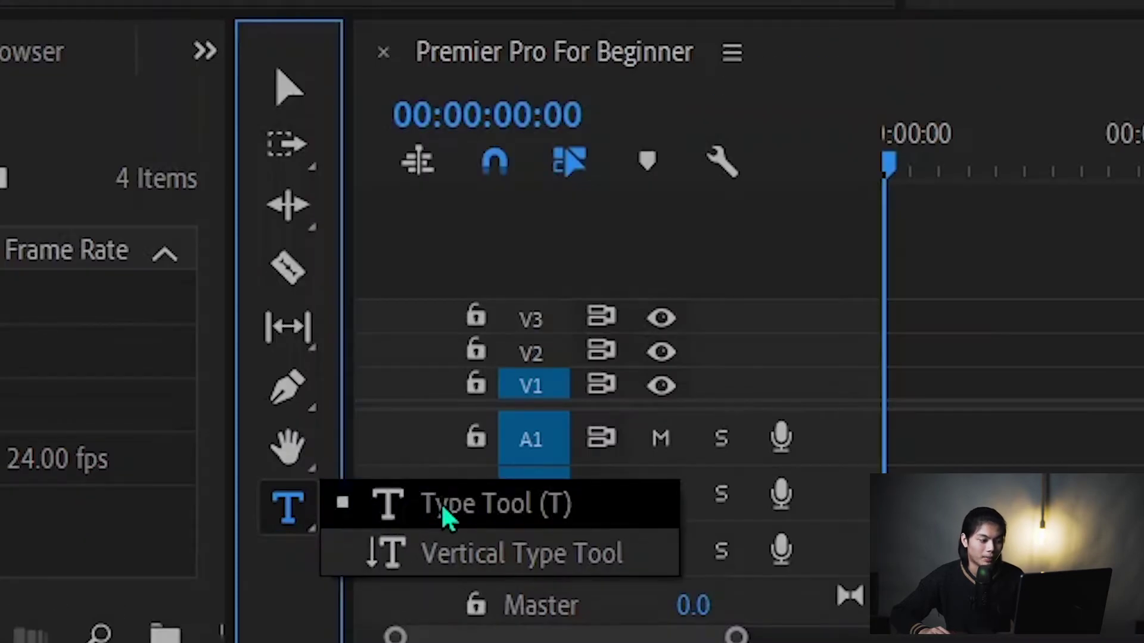
click(287, 523)
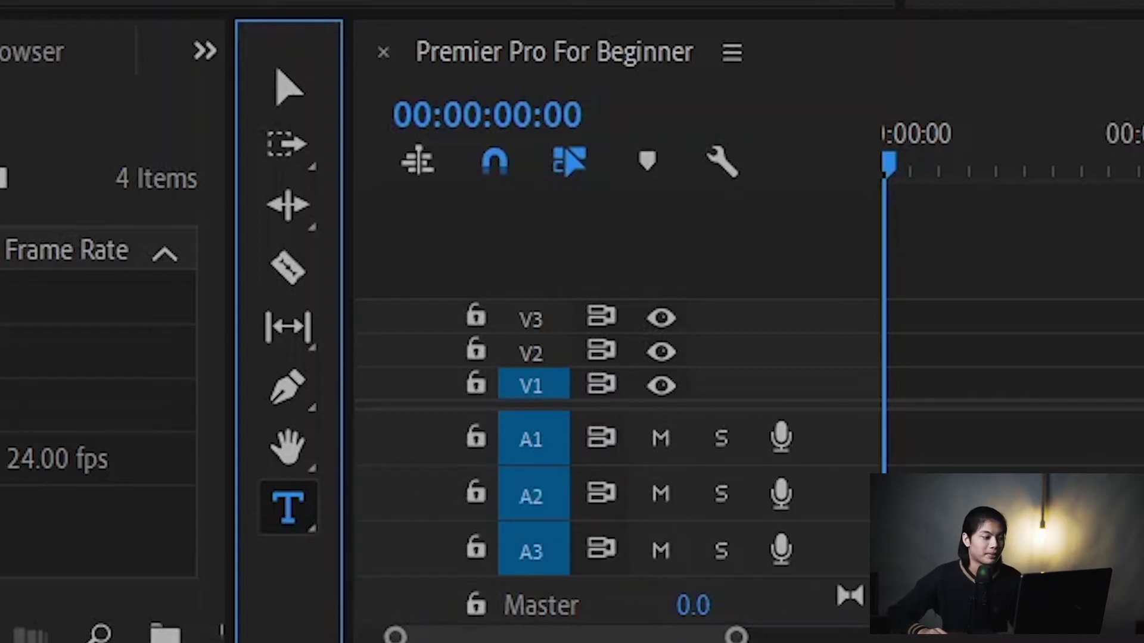
click(289, 391)
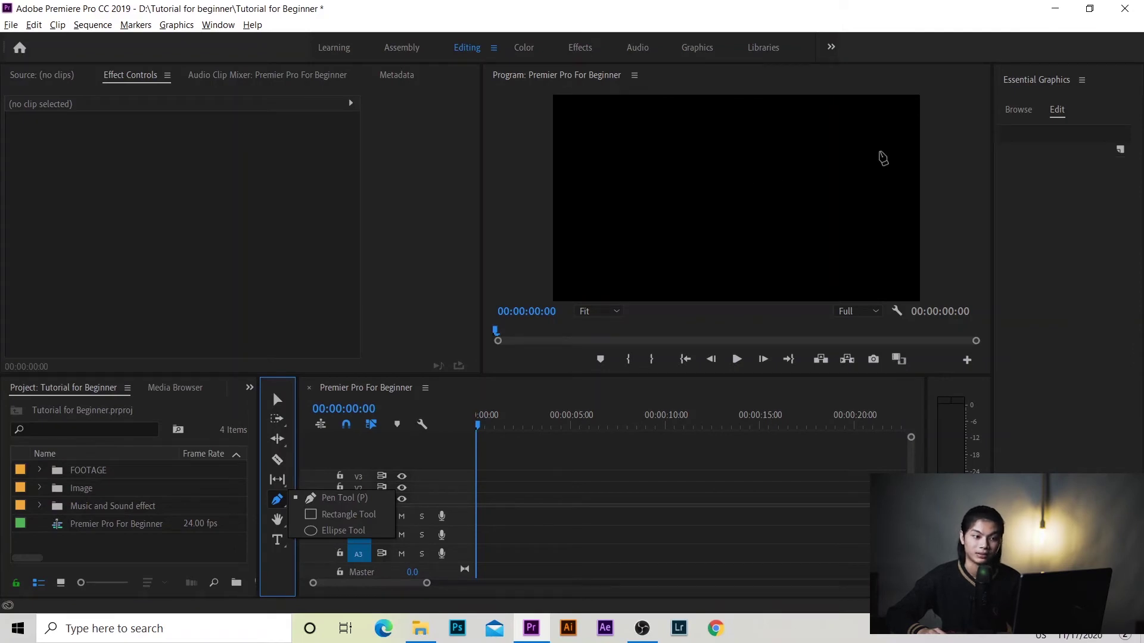
Start a 'Swan Htet' text graphic near the top of the frame and widen Essential Graphics
key(t)
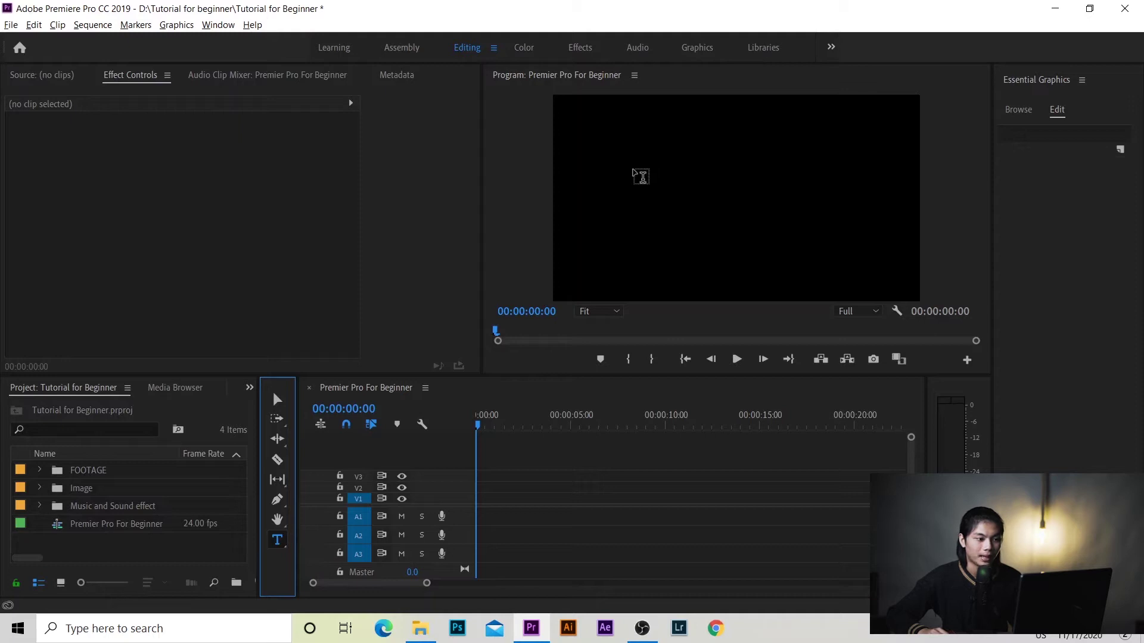
click(637, 170)
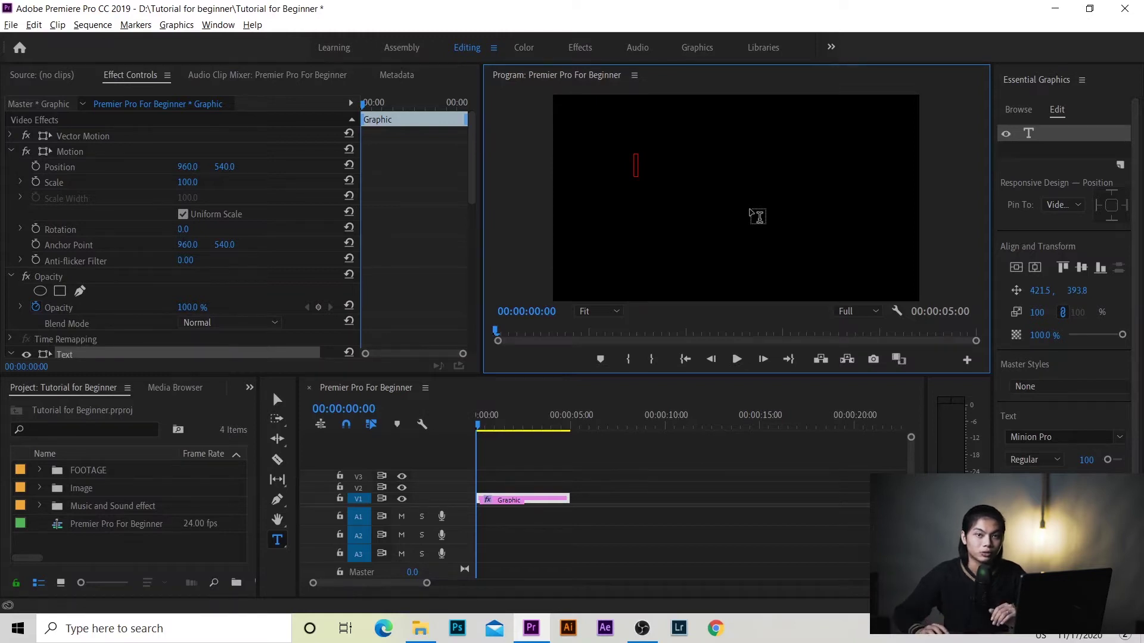
drag(995, 239, 975, 240)
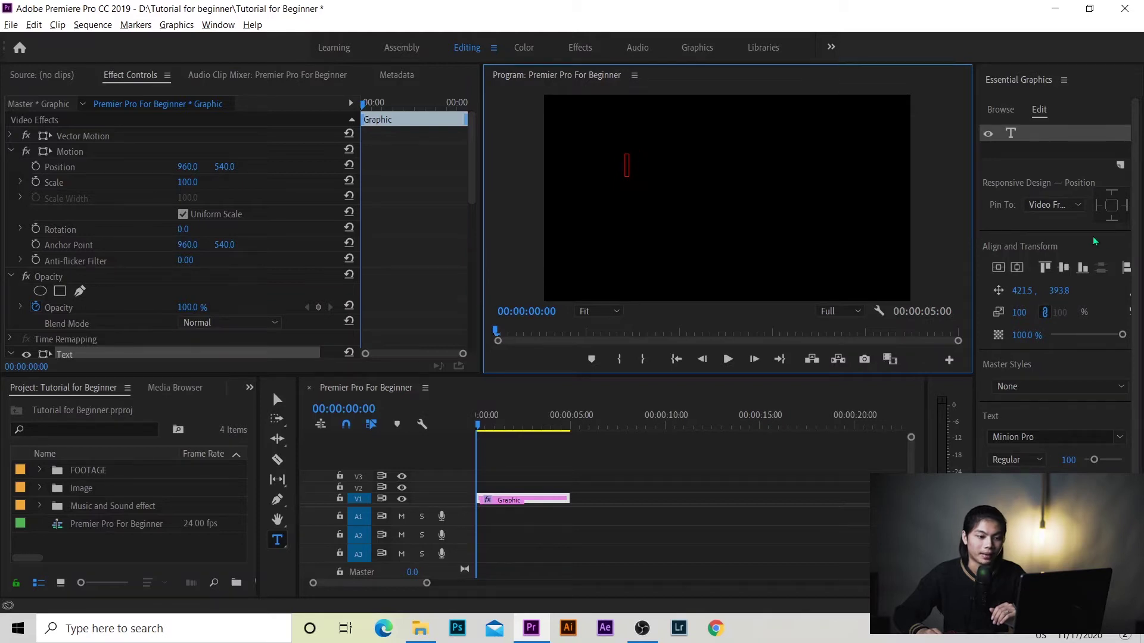
click(1064, 141)
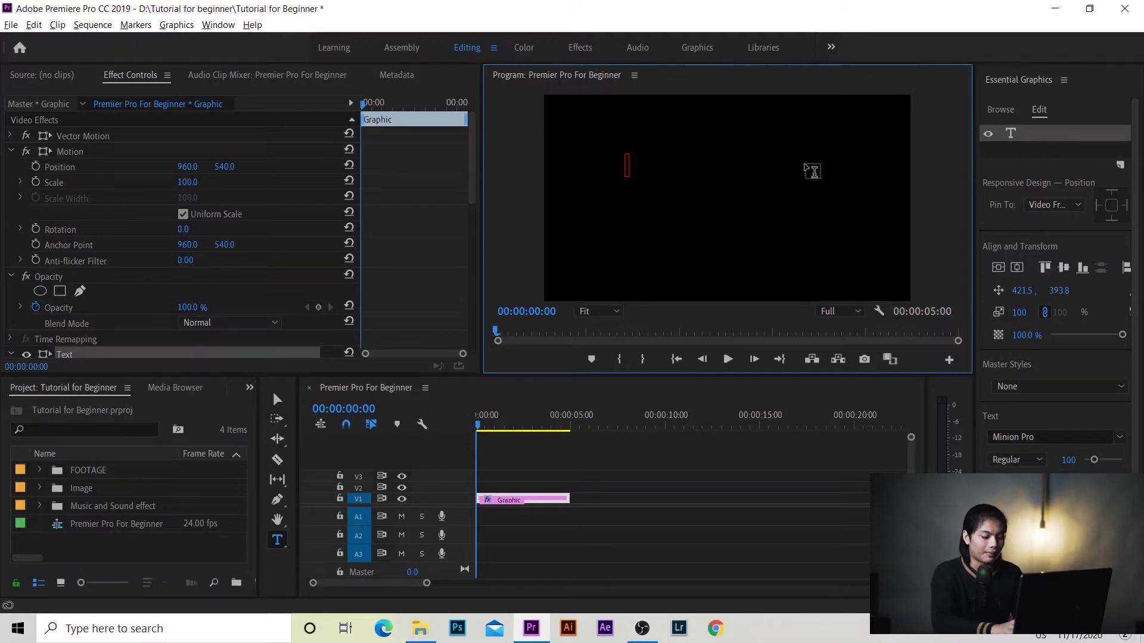
text(Swan Htet)
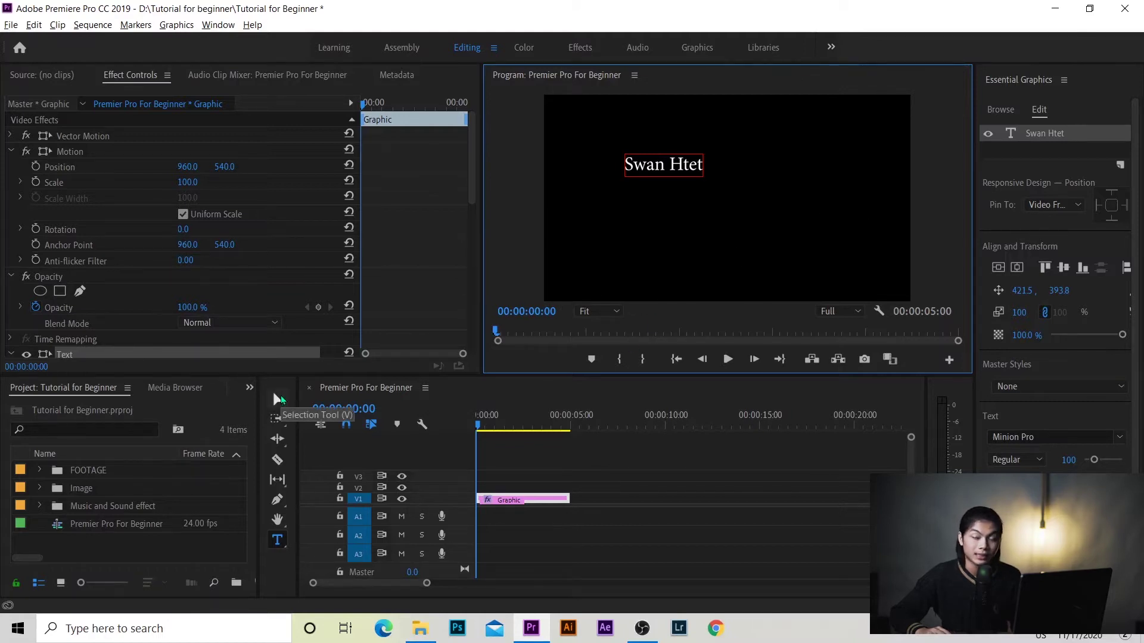
Enlarge the Swan Htet title with its corner handle and reposition it in the frame
click(277, 399)
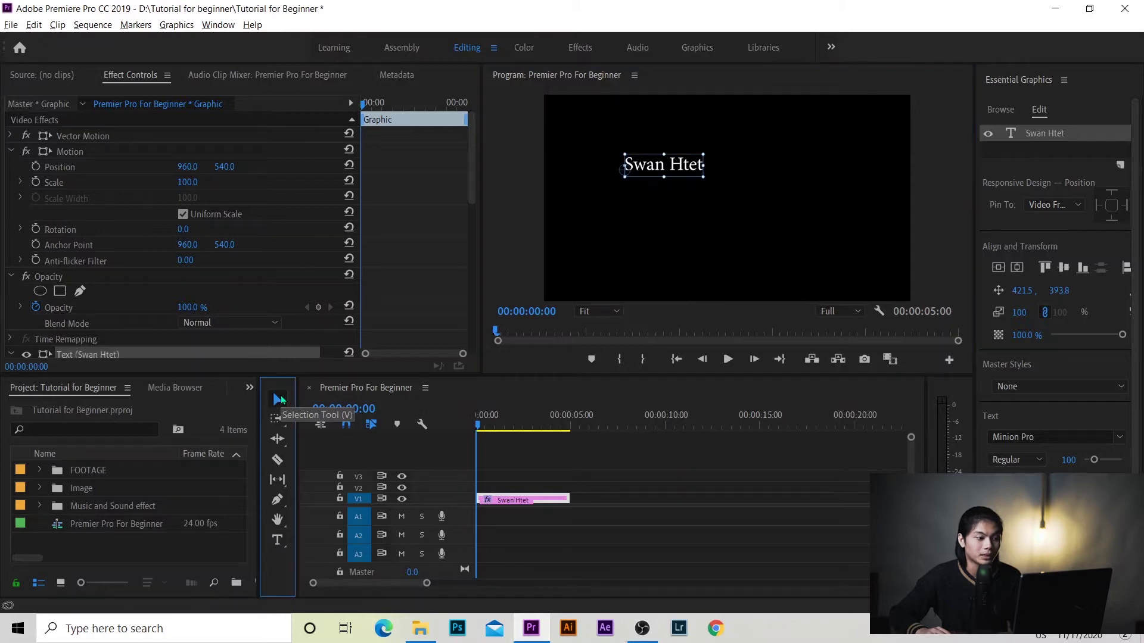
click(664, 164)
drag(501, 226, 467, 253)
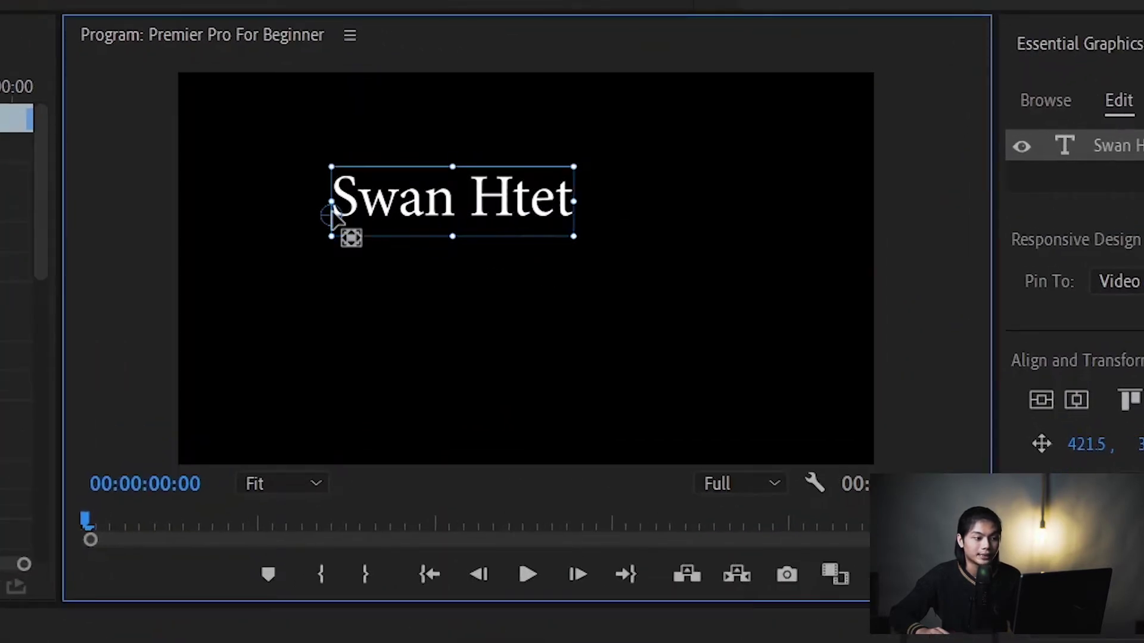
drag(358, 226, 405, 232)
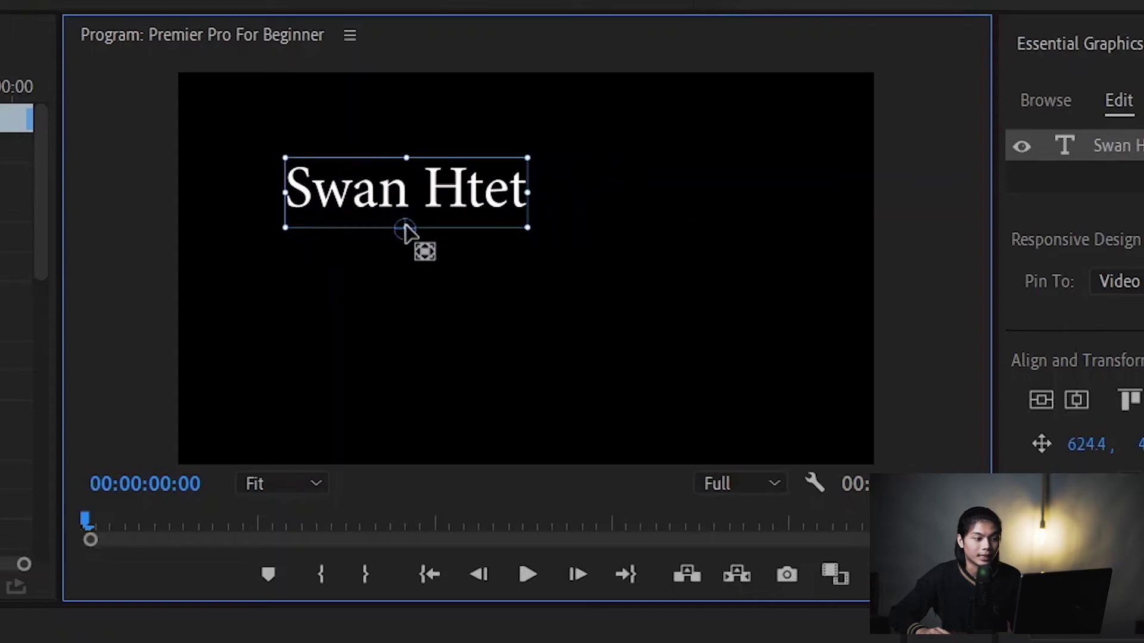
drag(527, 232, 662, 254)
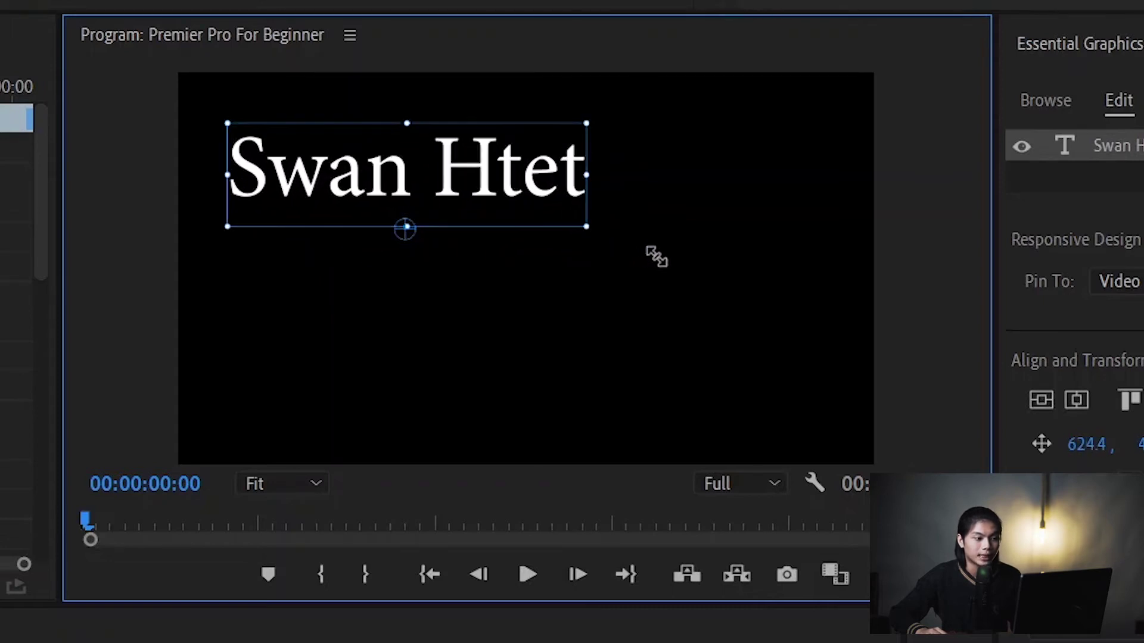
drag(496, 211, 609, 277)
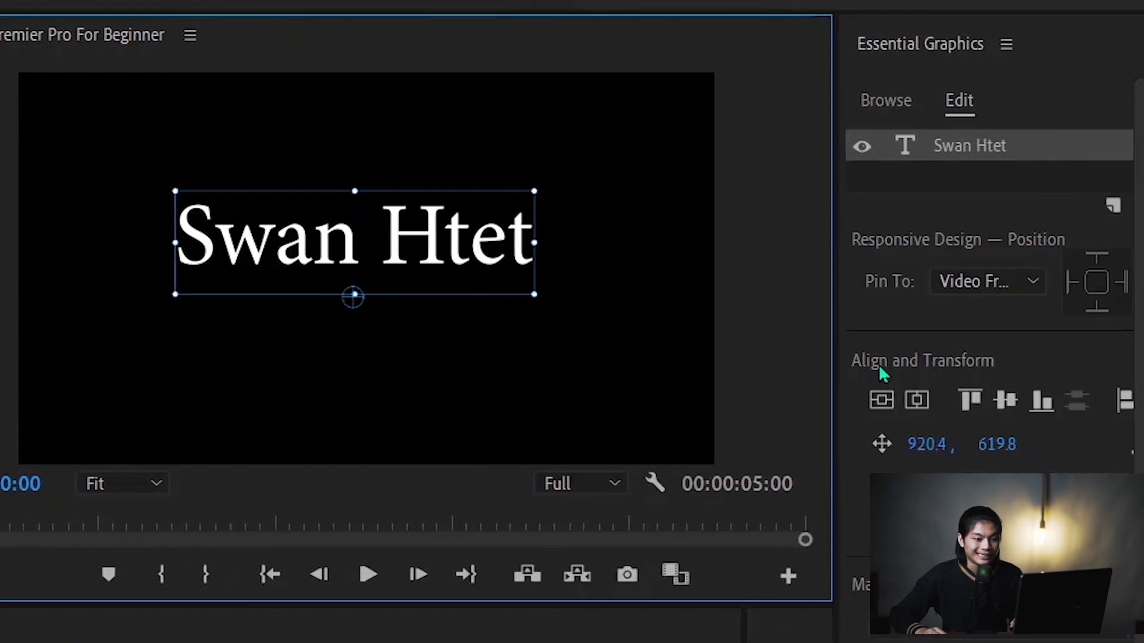
Center the title vertically and horizontally, then shift it slightly left via Position
click(883, 400)
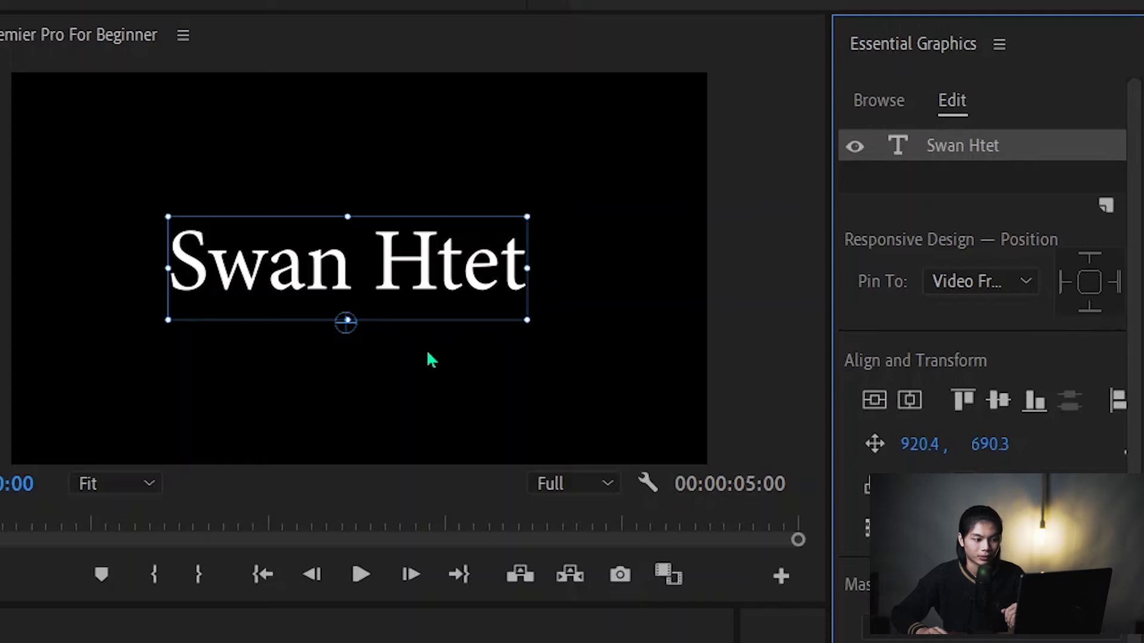
click(907, 406)
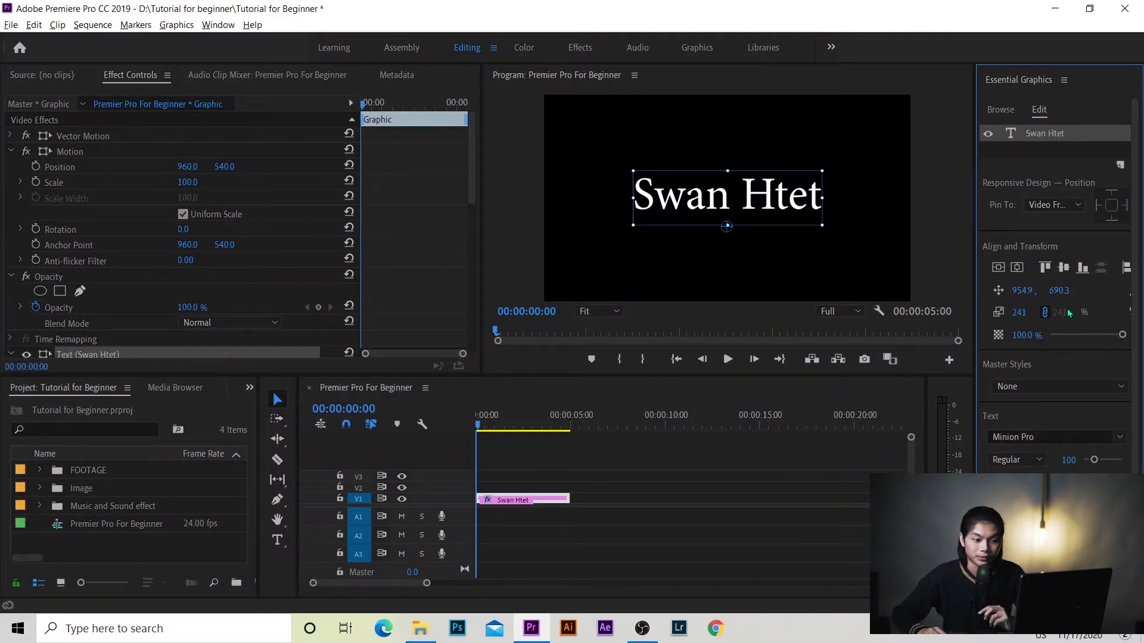
drag(1023, 291, 1064, 295)
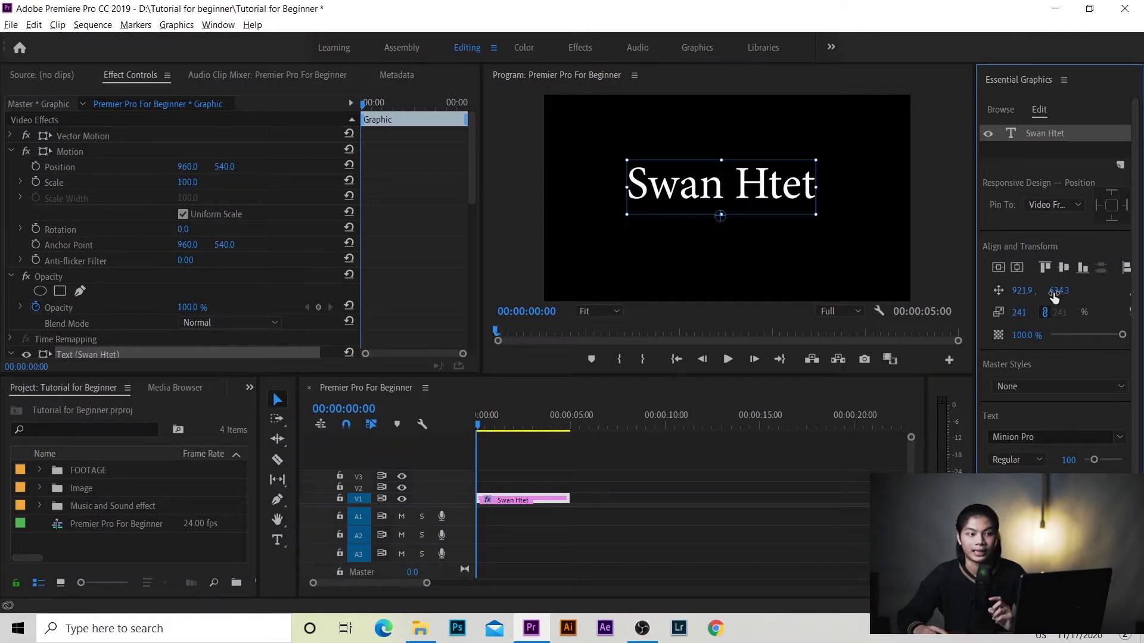
Scale the title up to 277, test its opacity, lower it, and center it horizontally
drag(1019, 312, 1028, 311)
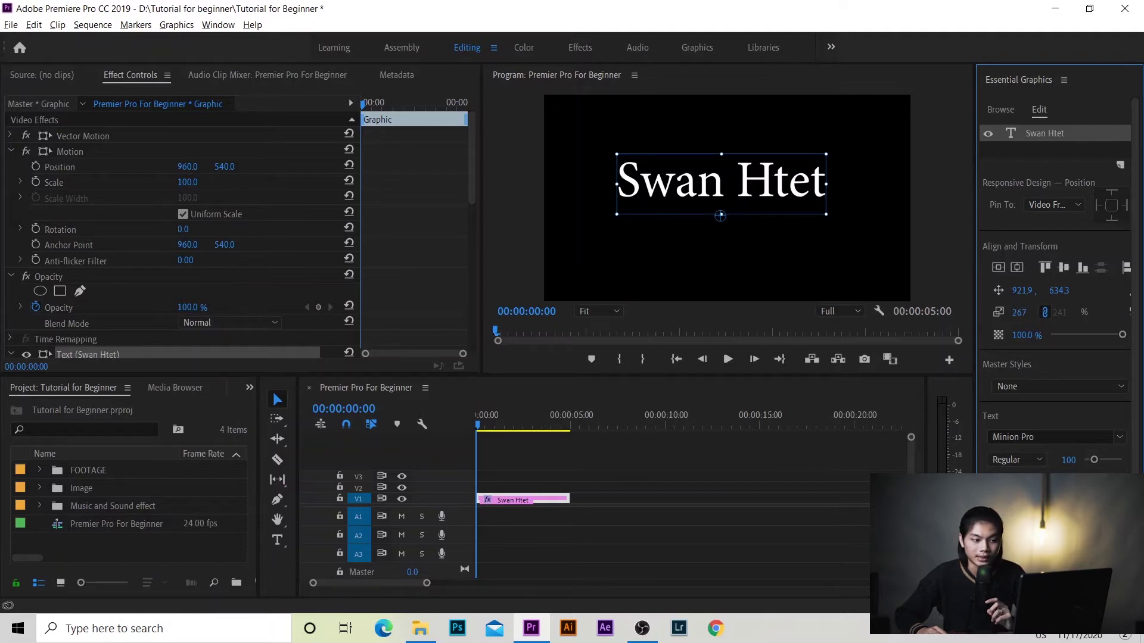
mouse_move(1019, 311)
mouse_down()
mouse_move(1032, 290)
mouse_move(1019, 290)
mouse_move(1066, 290)
mouse_move(1054, 289)
mouse_up()
drag(1122, 338, 1123, 337)
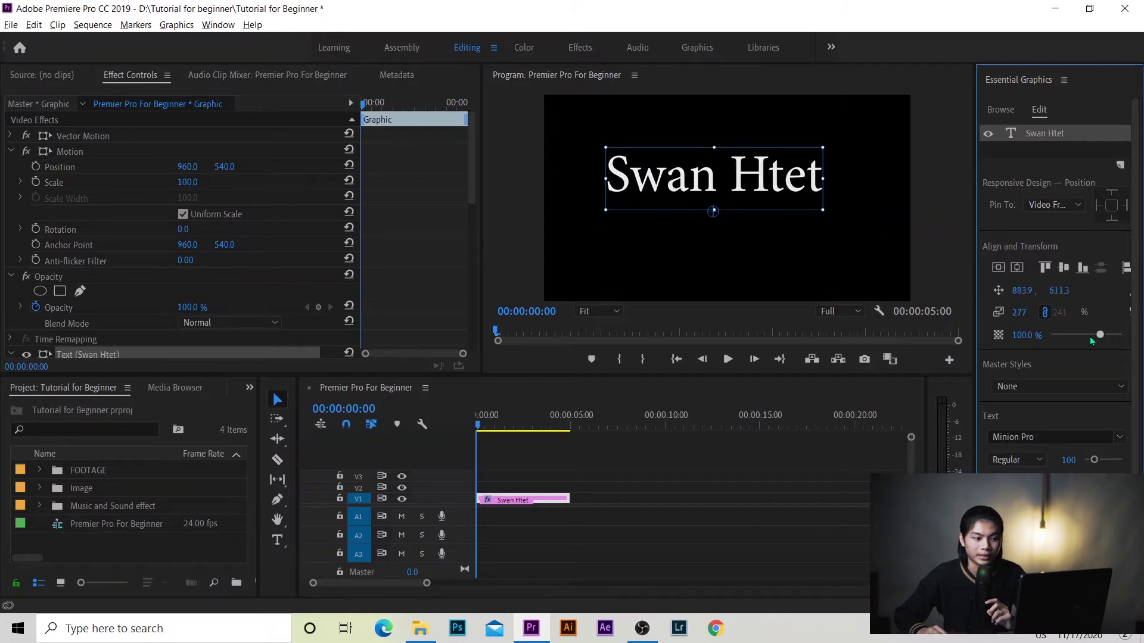
drag(1060, 290, 1071, 289)
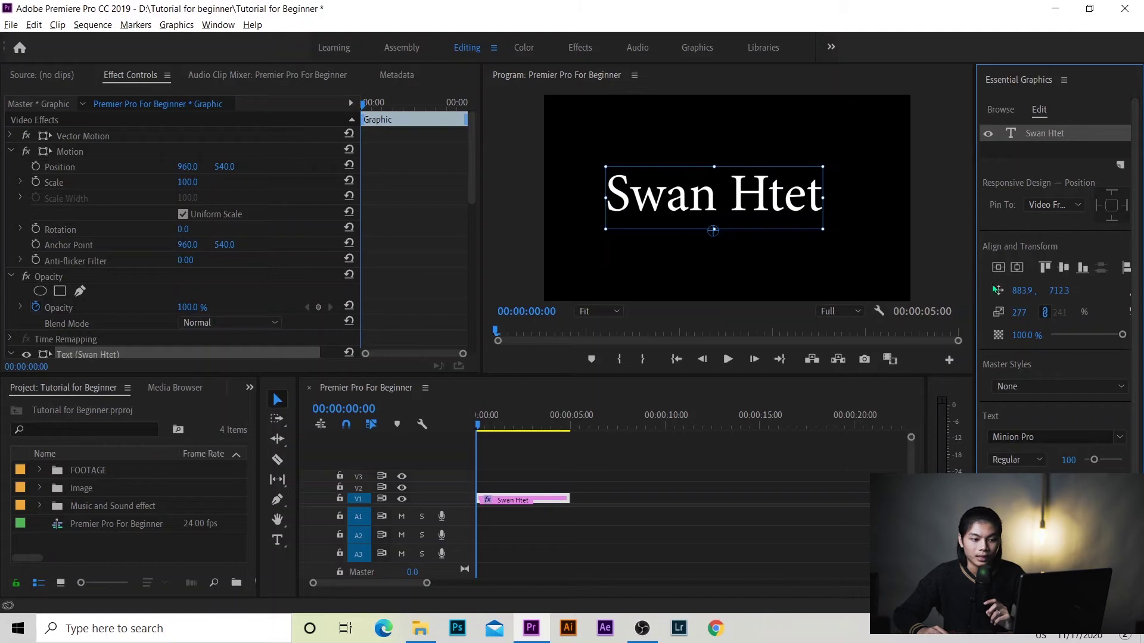
click(1017, 269)
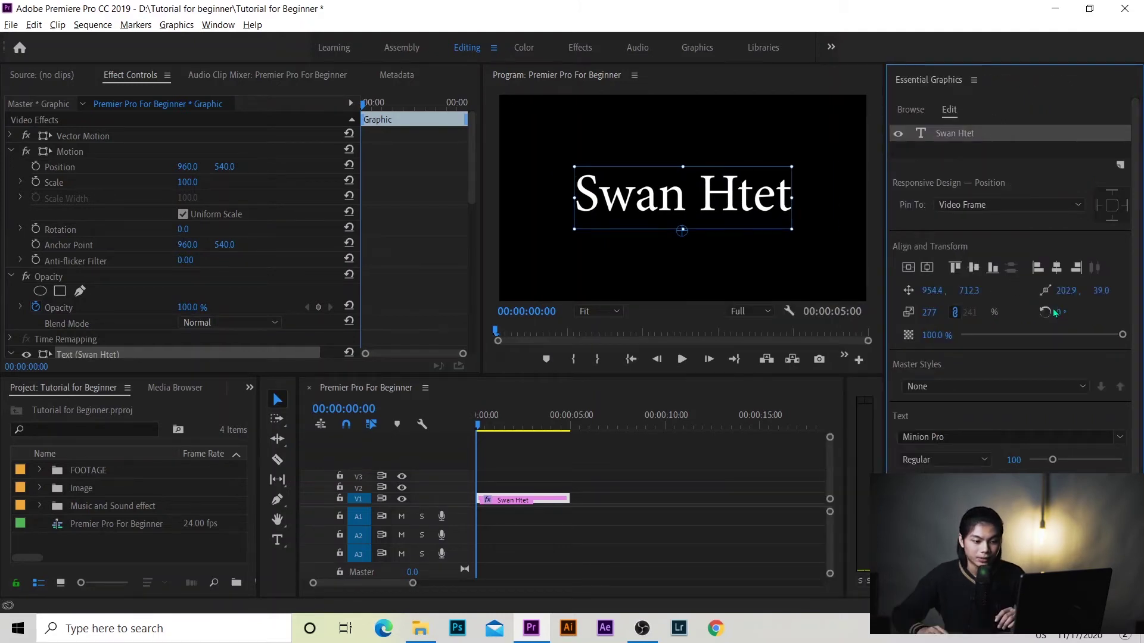
Tilt the title briefly, then set its rotation back to 0°
mouse_move(1059, 311)
mouse_down()
mouse_move(1099, 312)
mouse_move(1047, 310)
mouse_up()
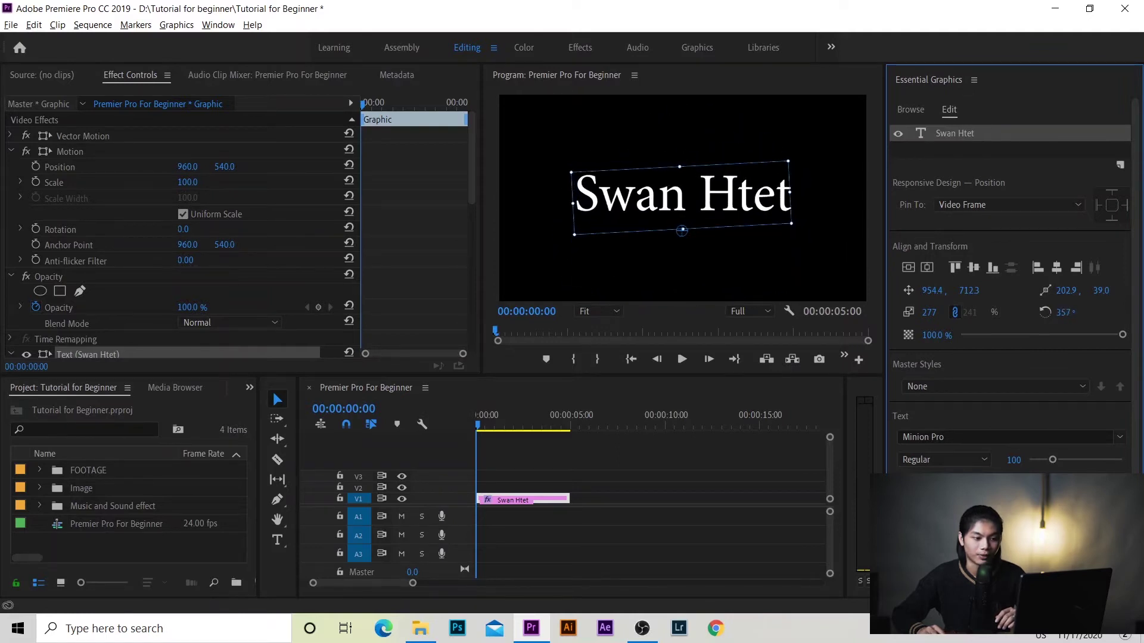
click(1064, 312)
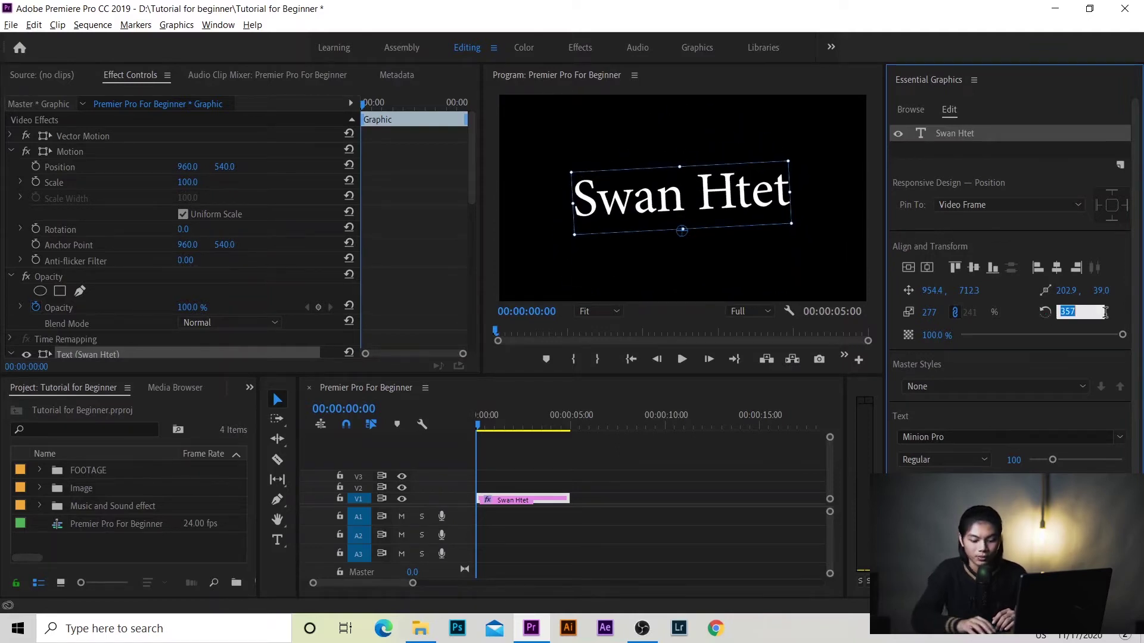
text(0)
key(Return)
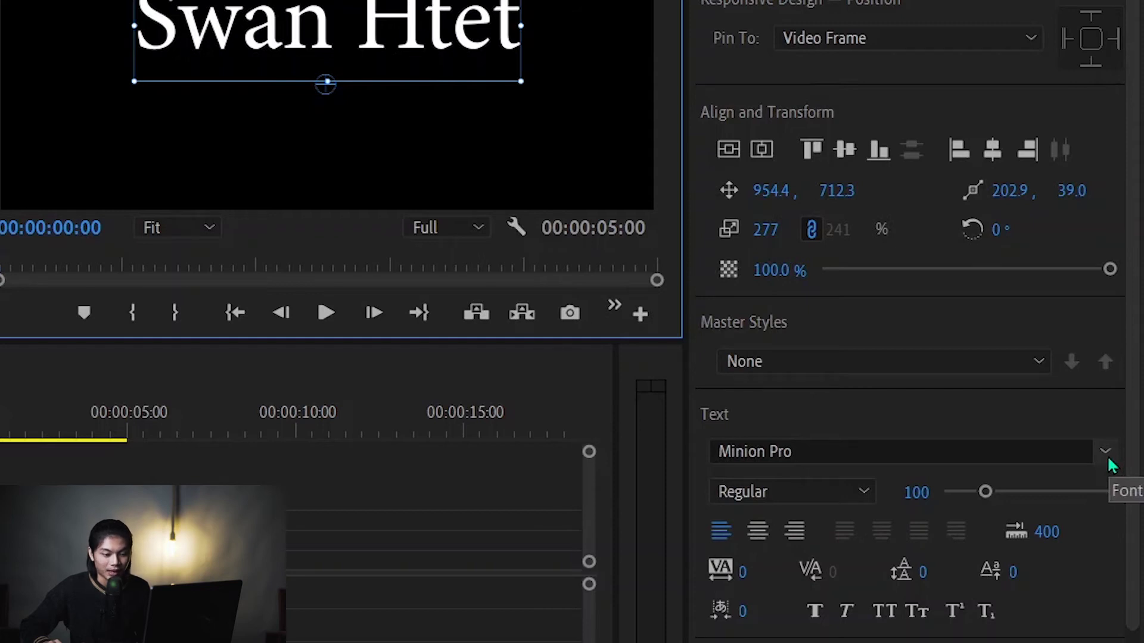
Set the title to Rockwell Extra Bold at size 96 and center it horizontally
click(1106, 452)
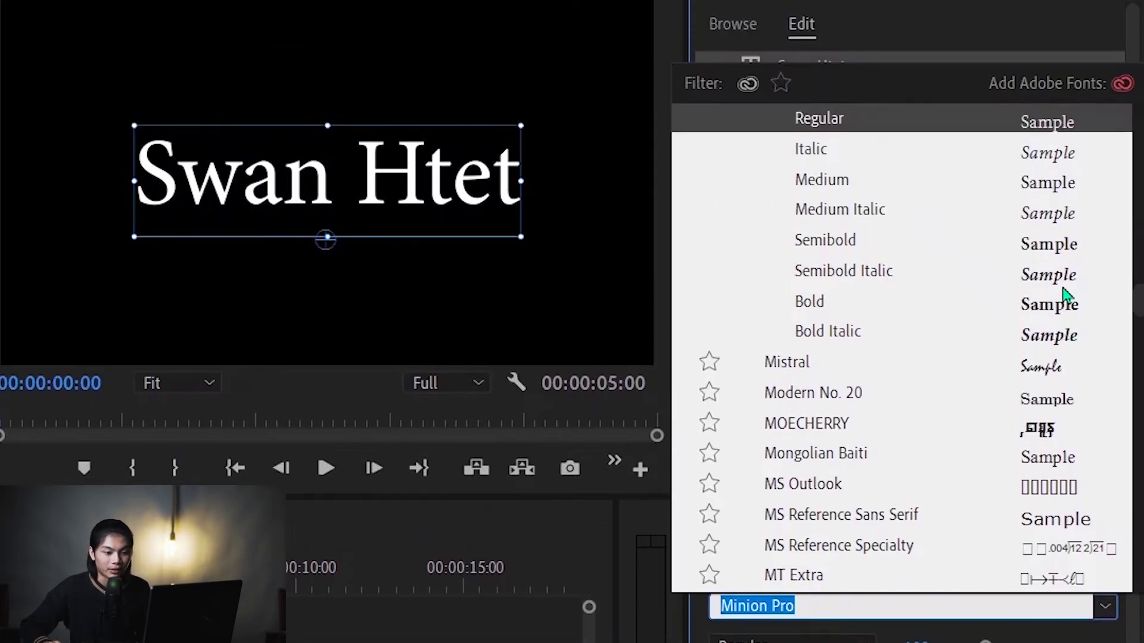
click(1050, 305)
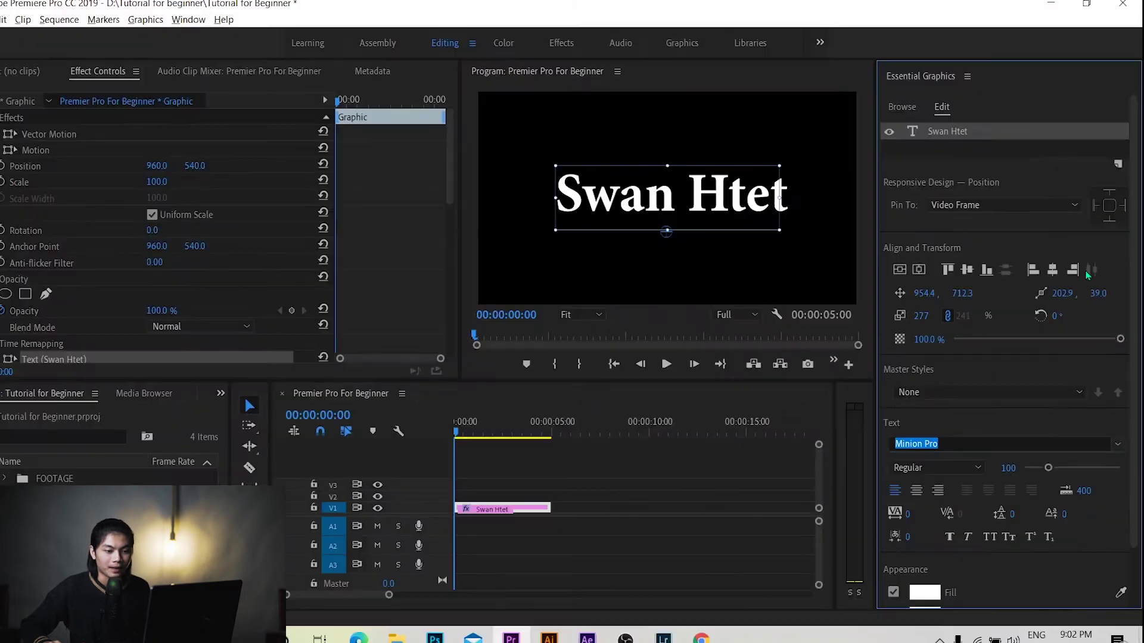
click(1119, 438)
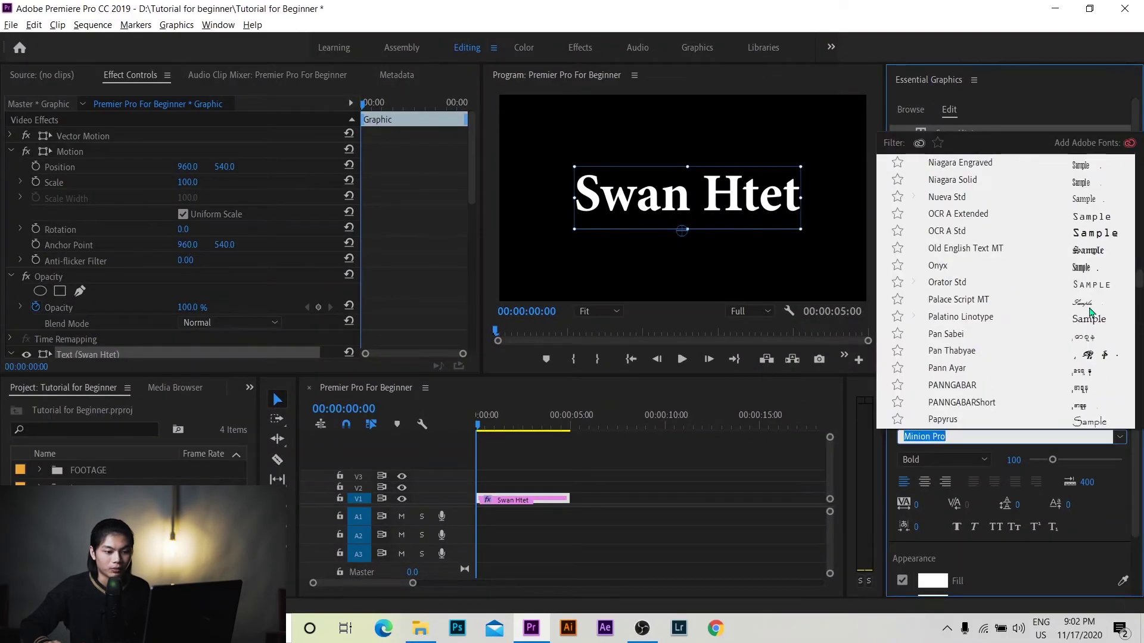
scroll(1097, 251, down, 4)
scroll(1098, 265, down, 4)
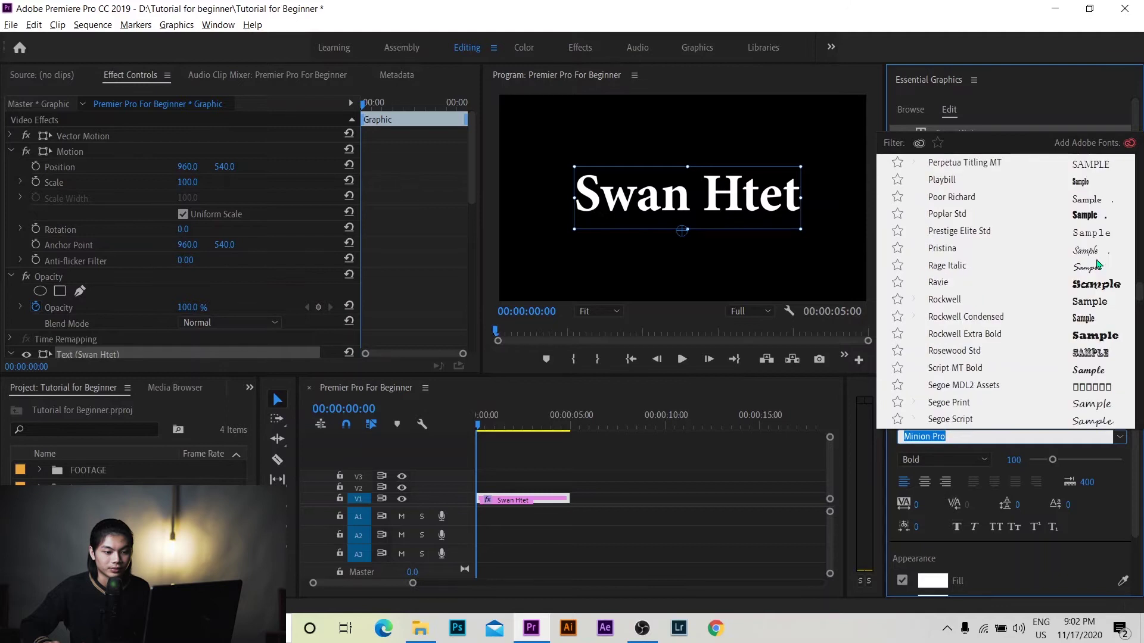
scroll(1098, 264, down, 4)
scroll(1098, 265, up, 4)
scroll(1104, 306, down, 3)
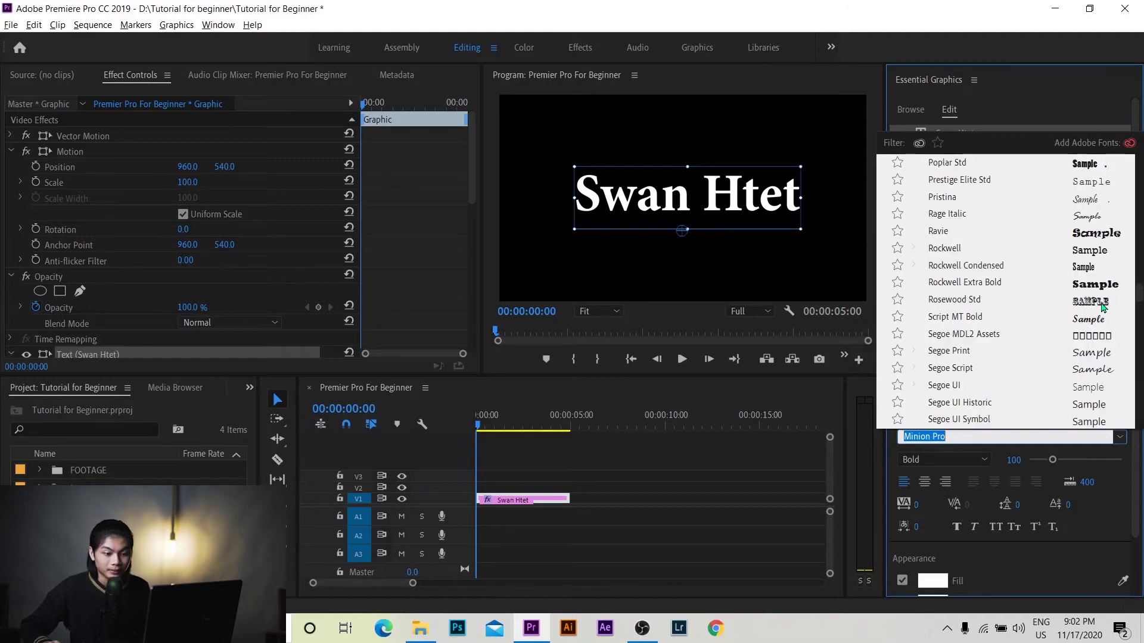
click(1098, 284)
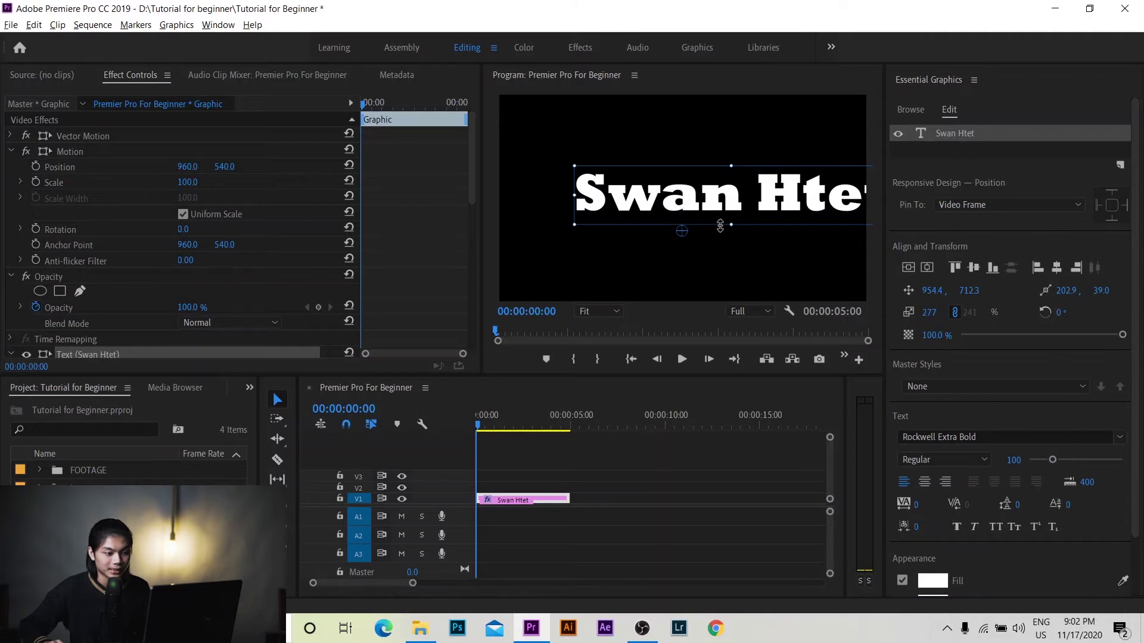
drag(1051, 459, 1052, 459)
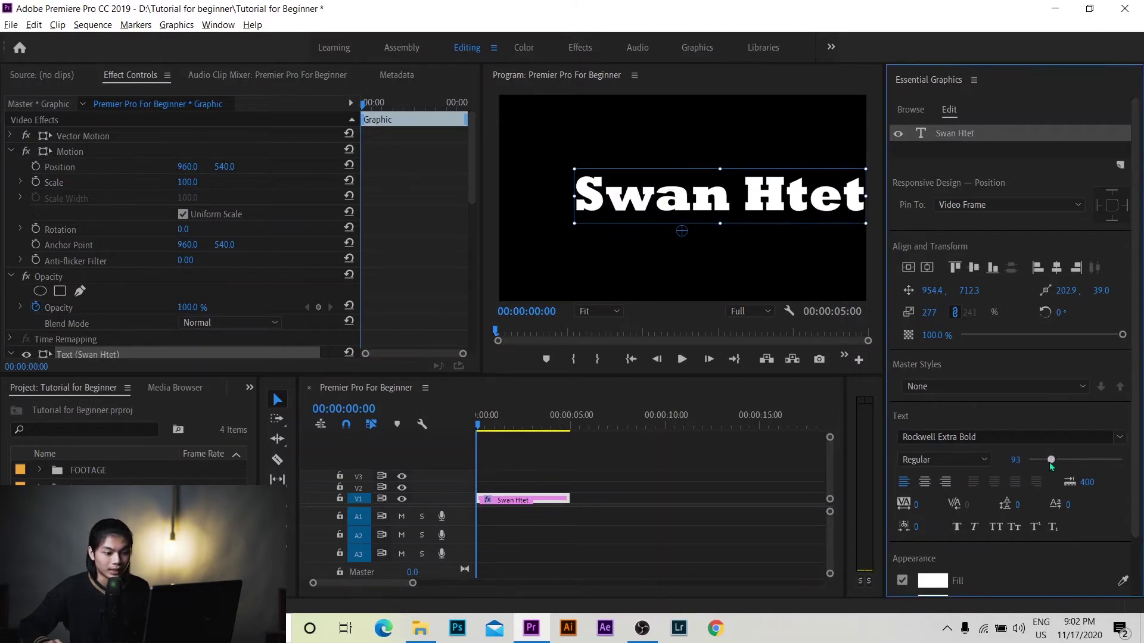
click(928, 268)
click(928, 268)
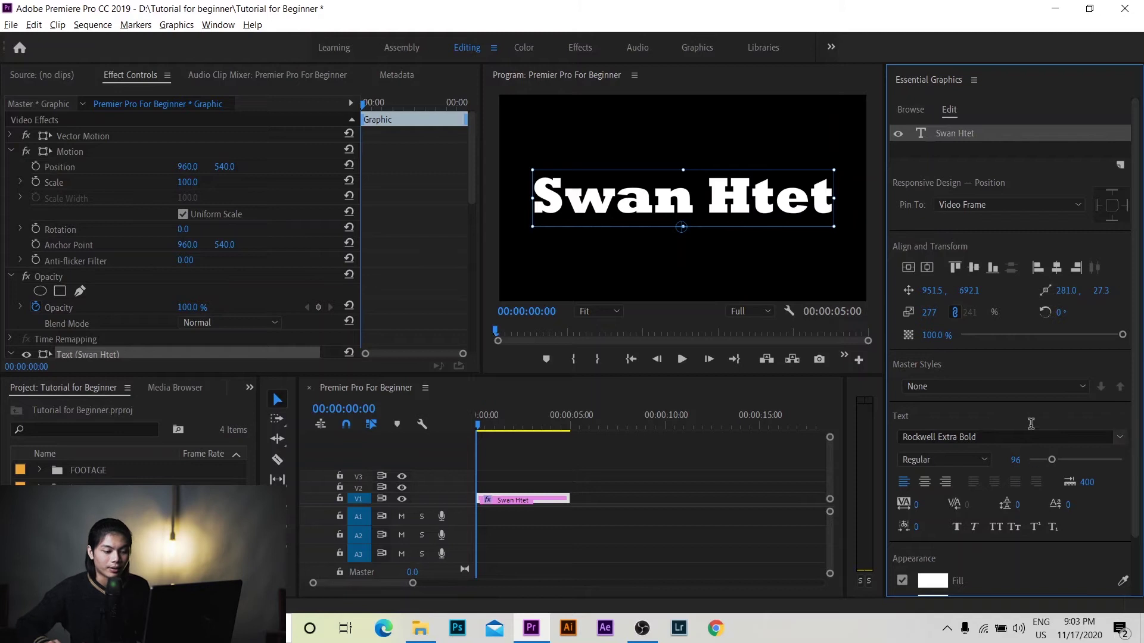
scroll(1031, 424, down, 1)
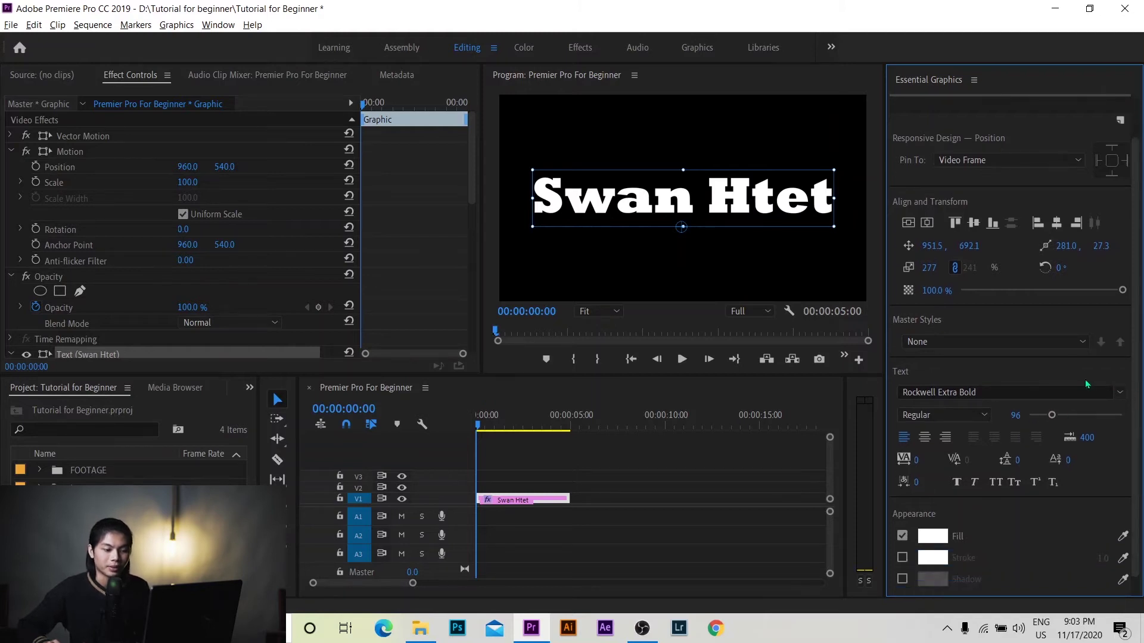
scroll(1017, 392, down, 1)
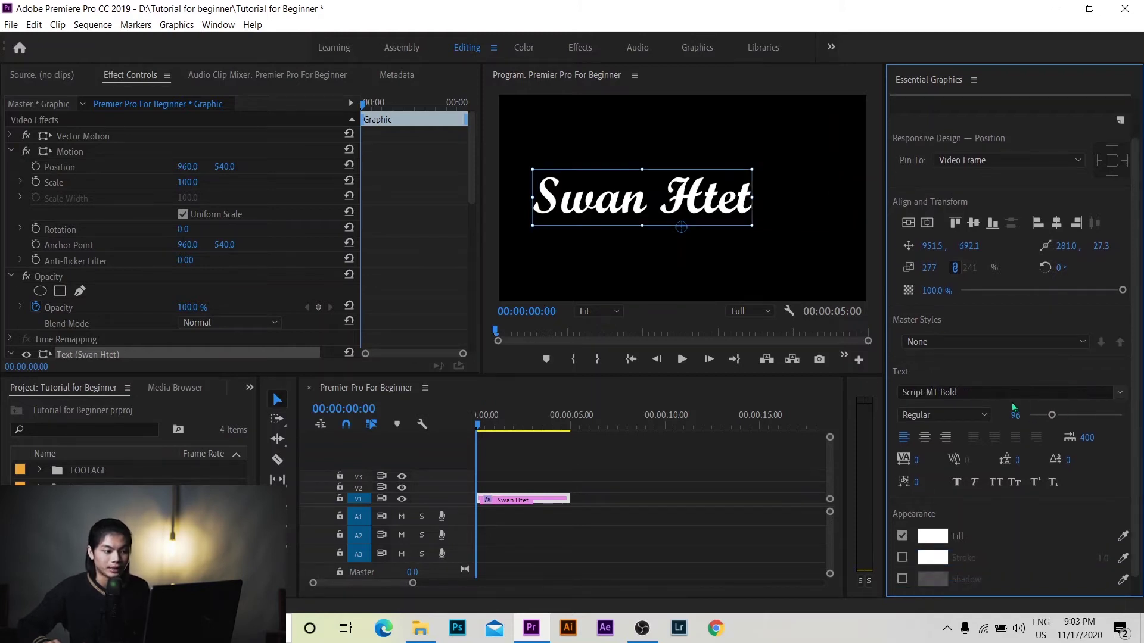
scroll(1008, 392, down, 1)
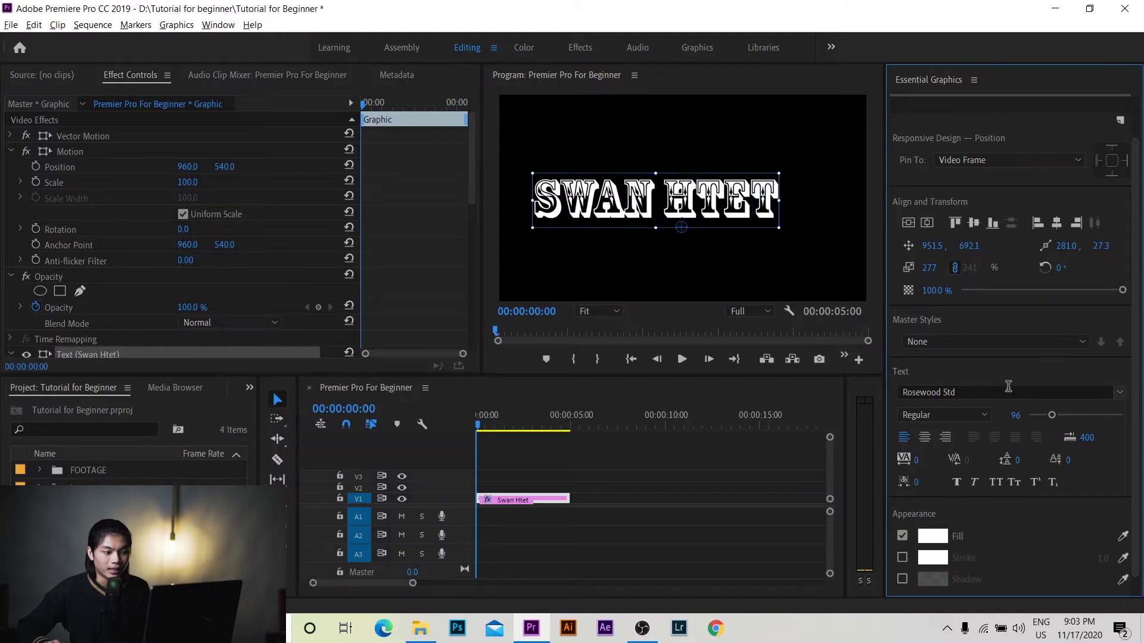
scroll(1008, 391, up, 2)
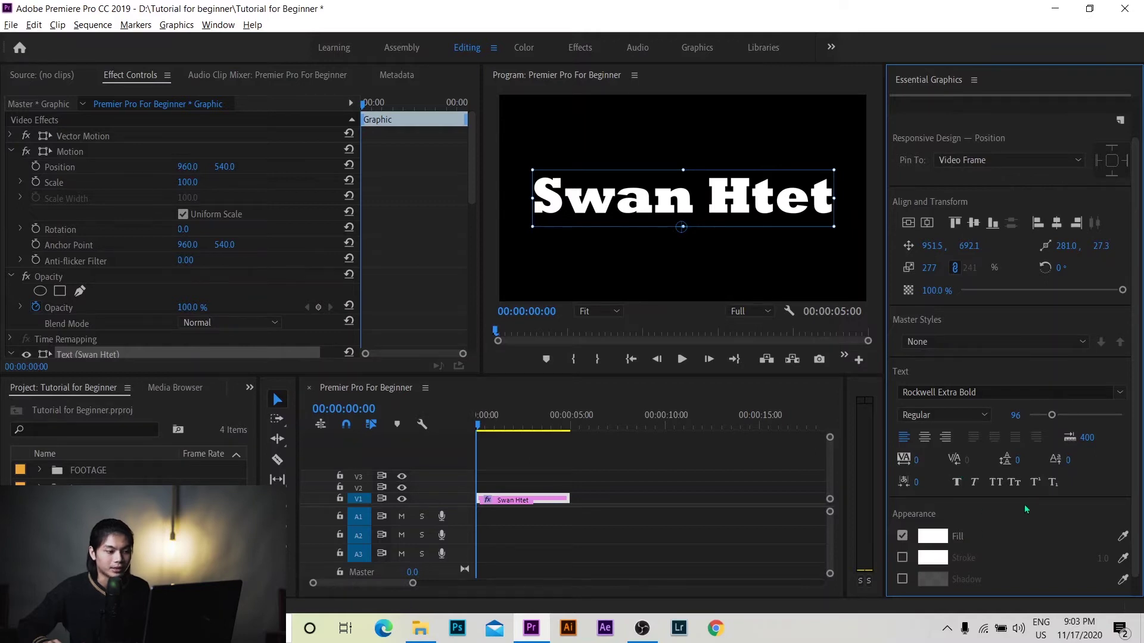
scroll(1066, 496, down, 1)
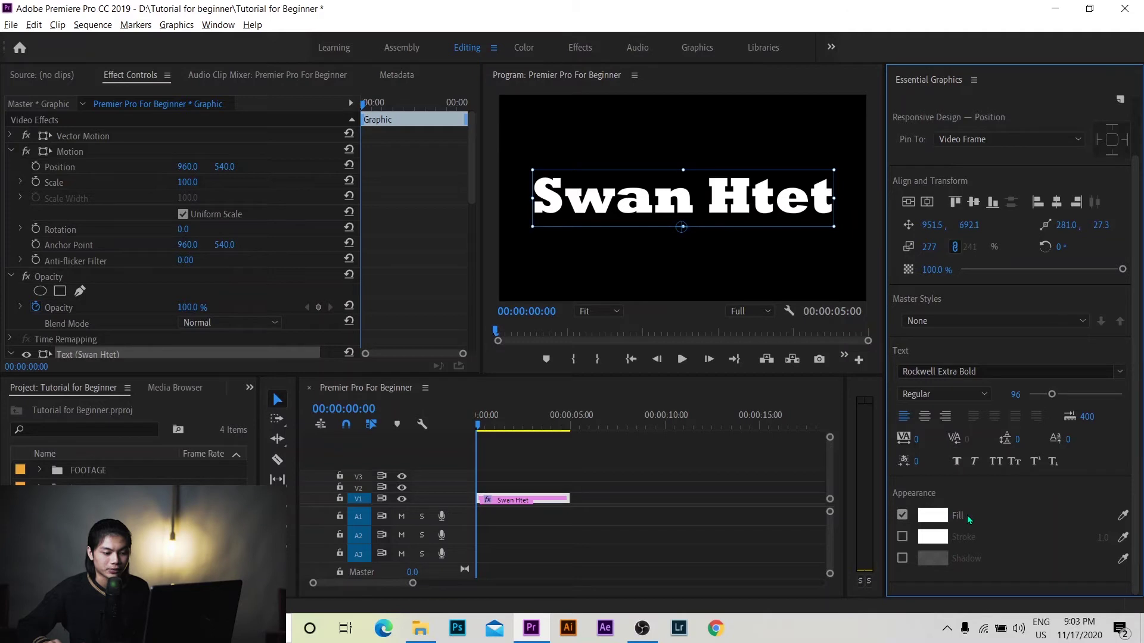
Give the title a bright golden yellow fill and nudge it slightly right
click(933, 516)
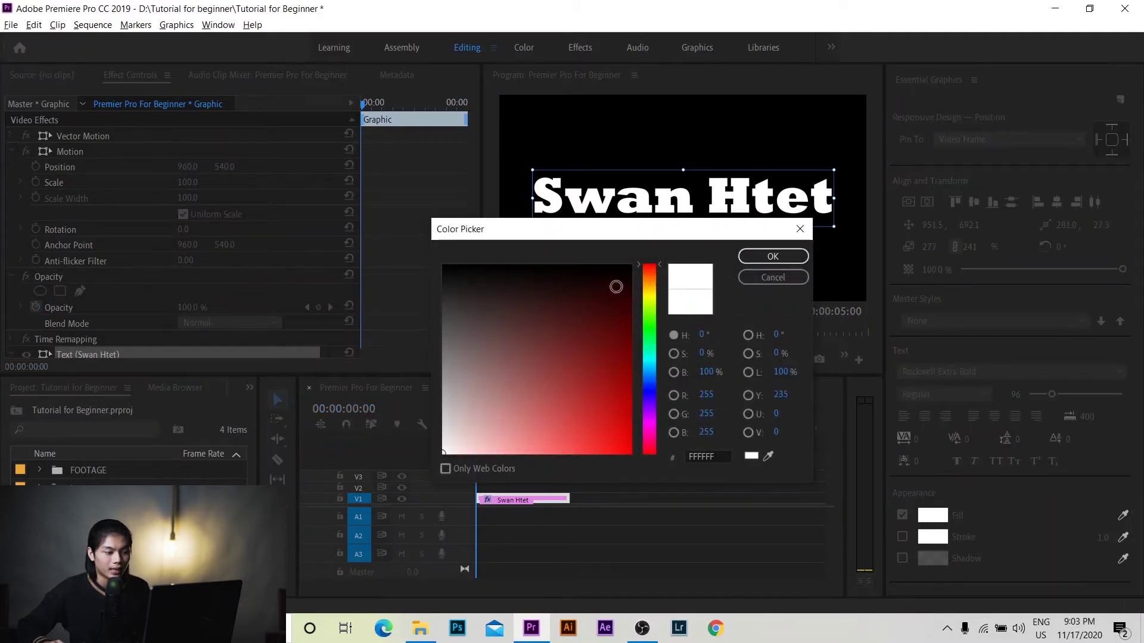
drag(616, 286, 625, 383)
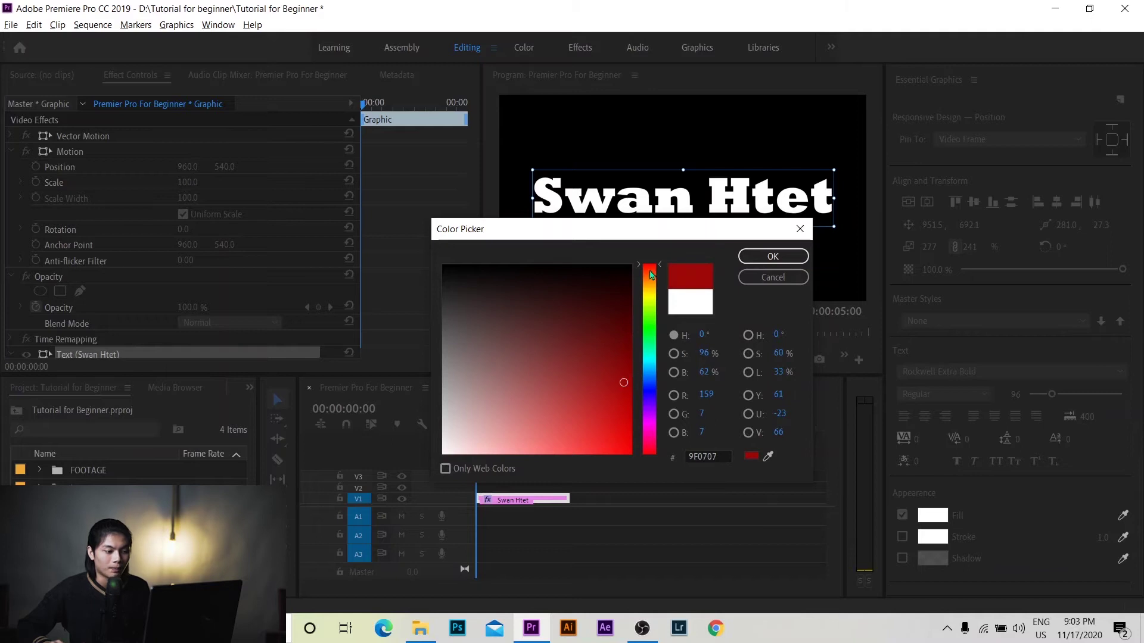
drag(660, 269, 661, 286)
drag(624, 371, 629, 454)
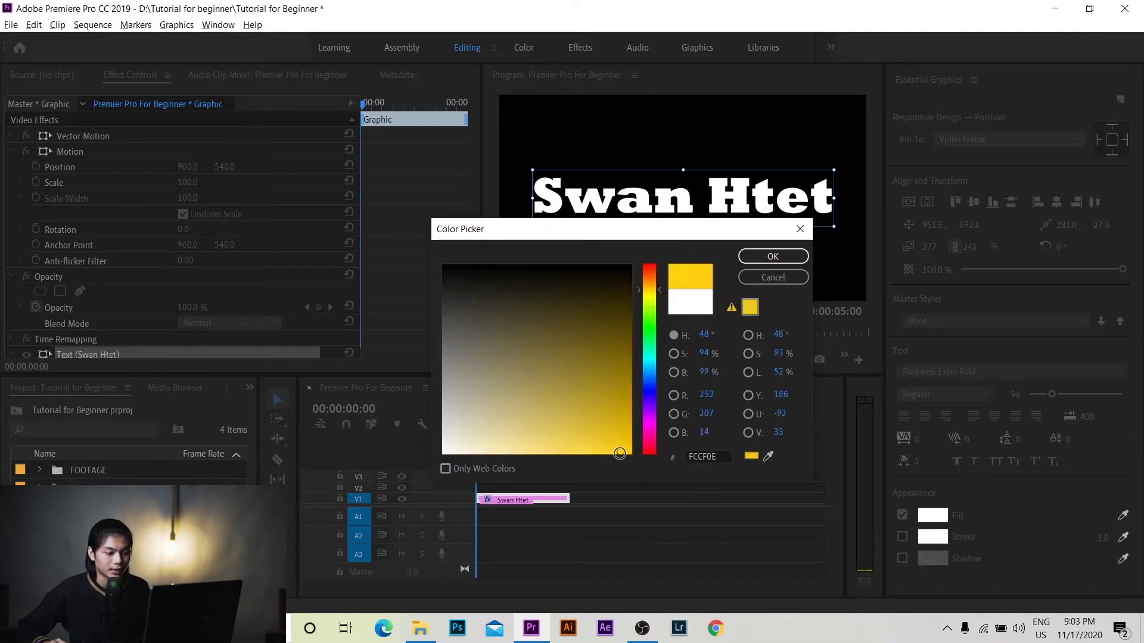
click(766, 260)
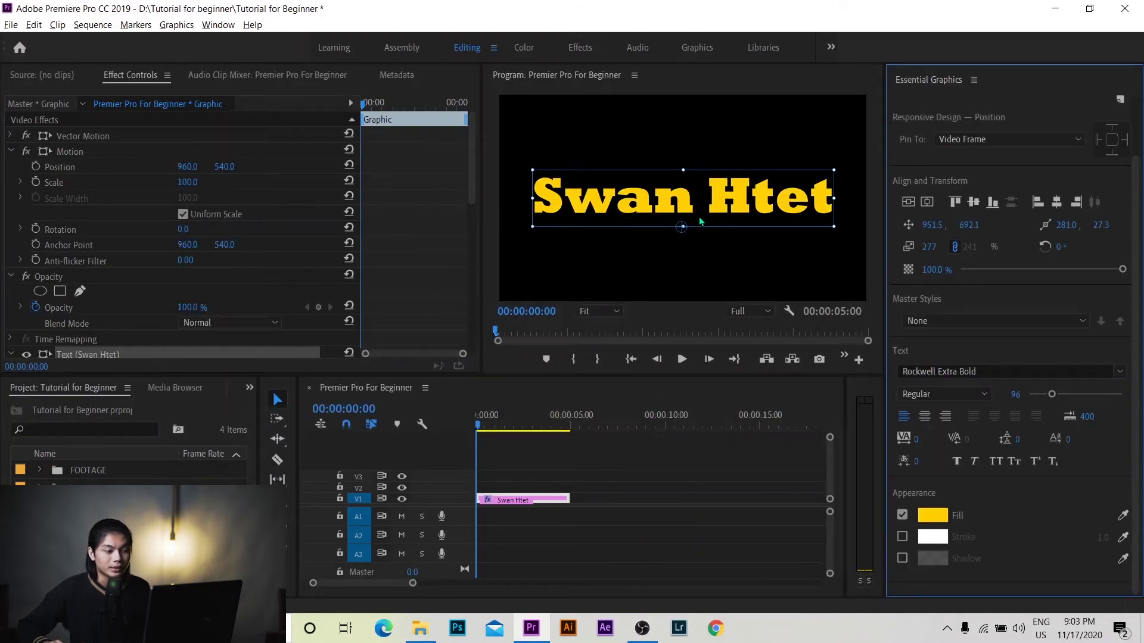
drag(699, 217, 711, 220)
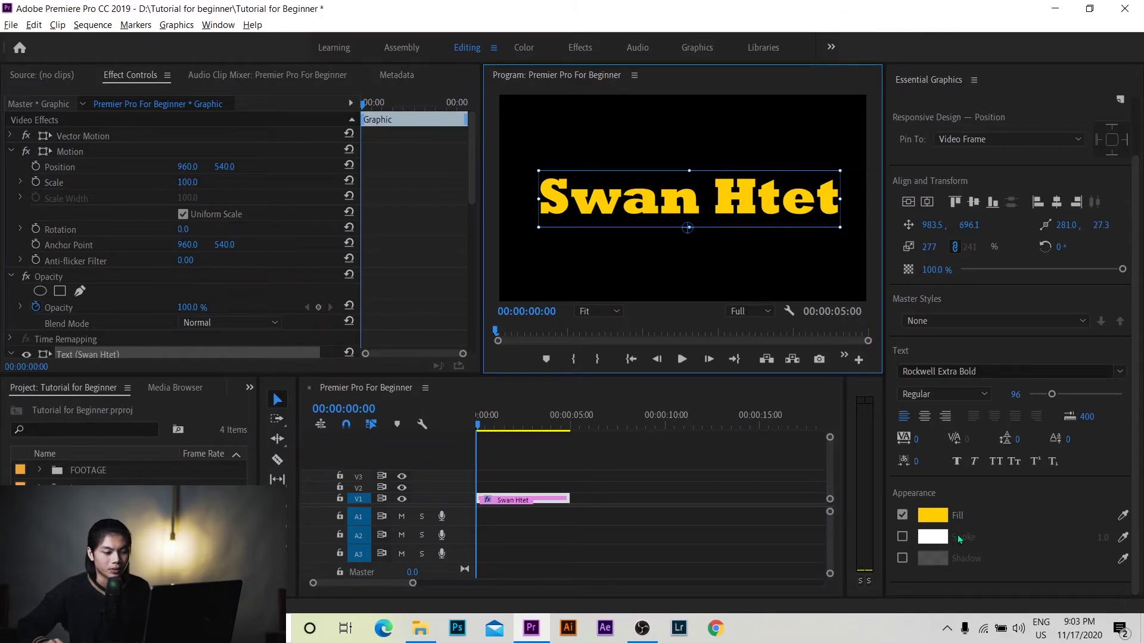
Enable a white stroke on the Swan Htet text and raise its width from 1 to 5
click(903, 537)
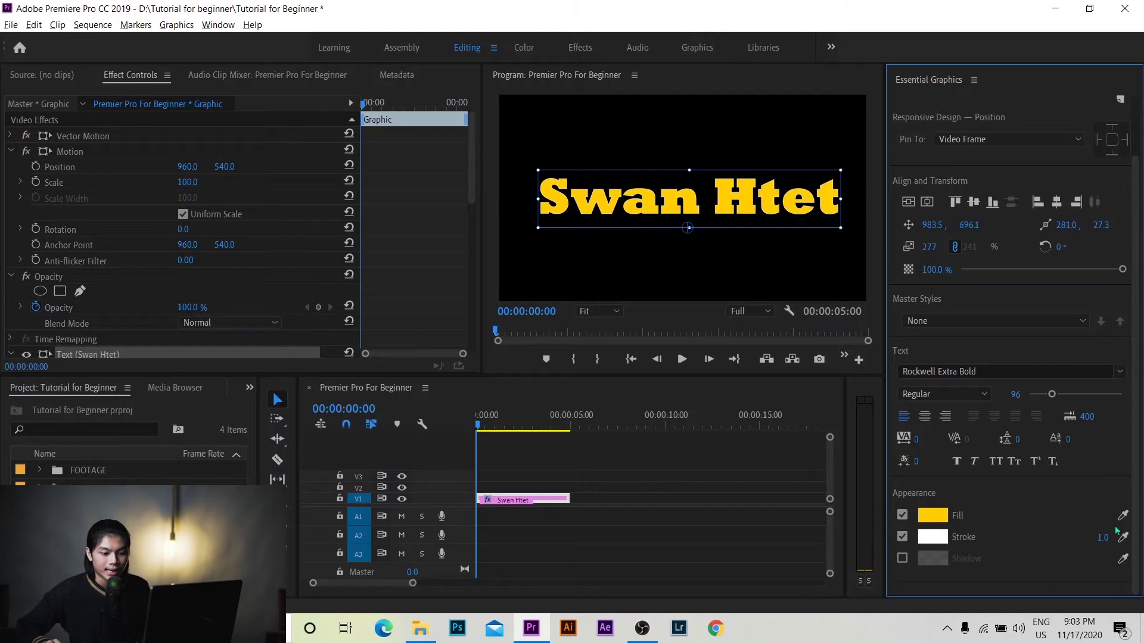
drag(1105, 539, 1114, 539)
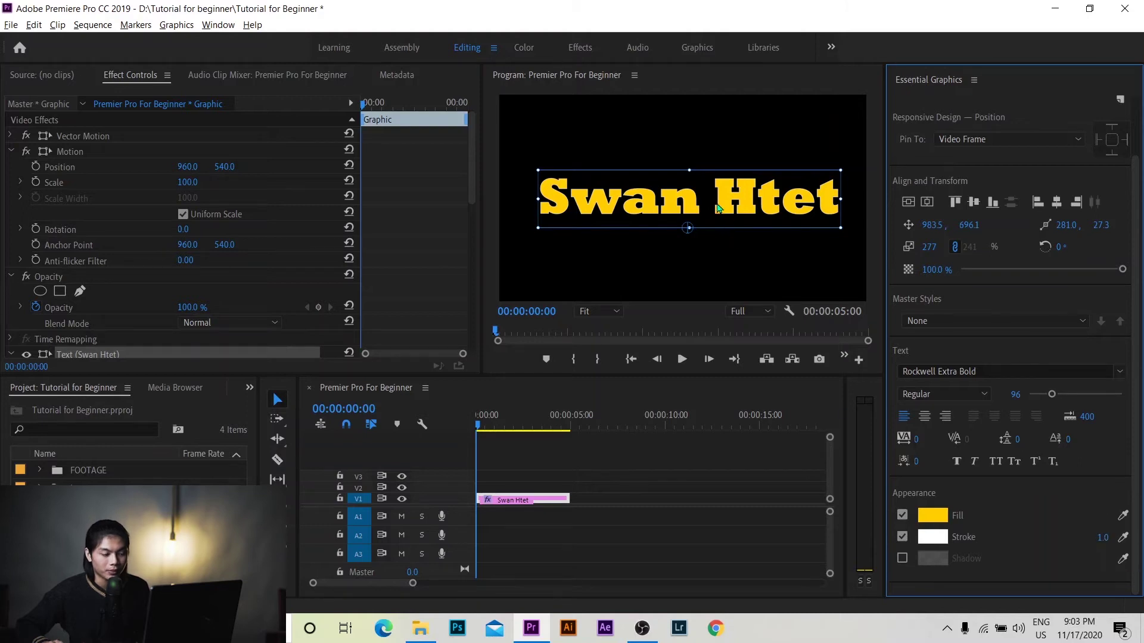
click(614, 311)
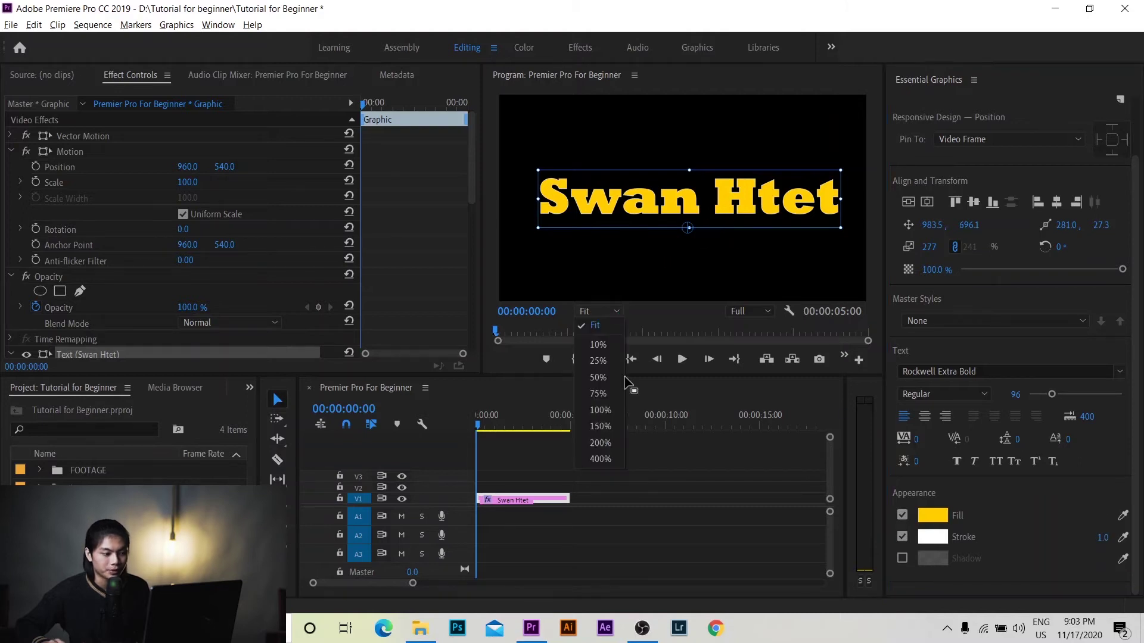
click(551, 521)
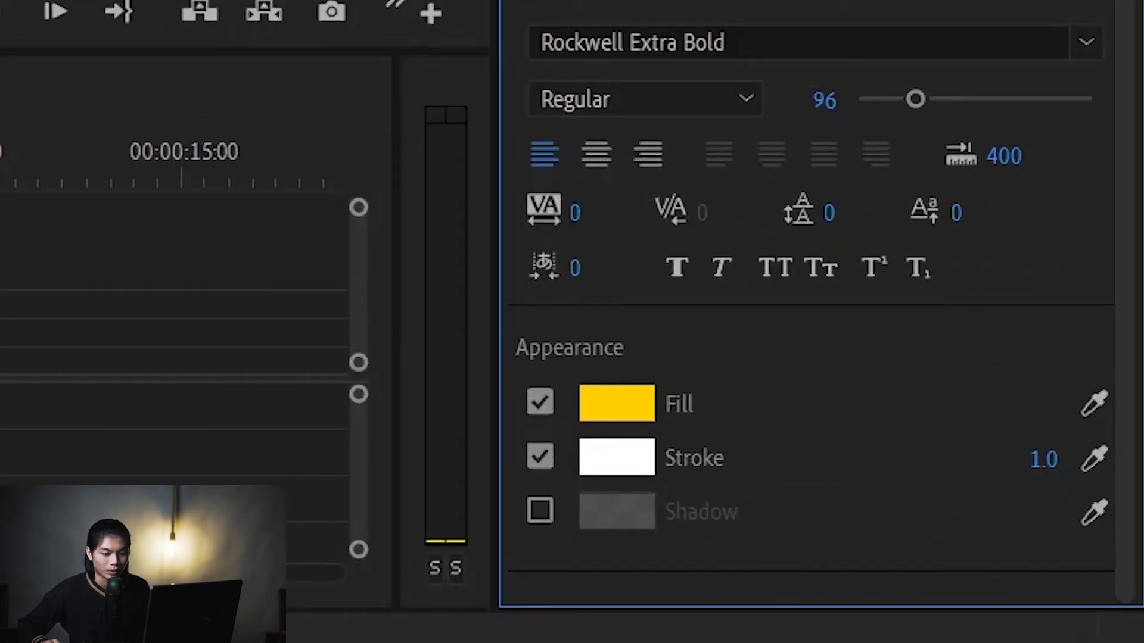
mouse_move(1042, 459)
mouse_down()
mouse_move(1072, 459)
mouse_move(1028, 459)
mouse_up()
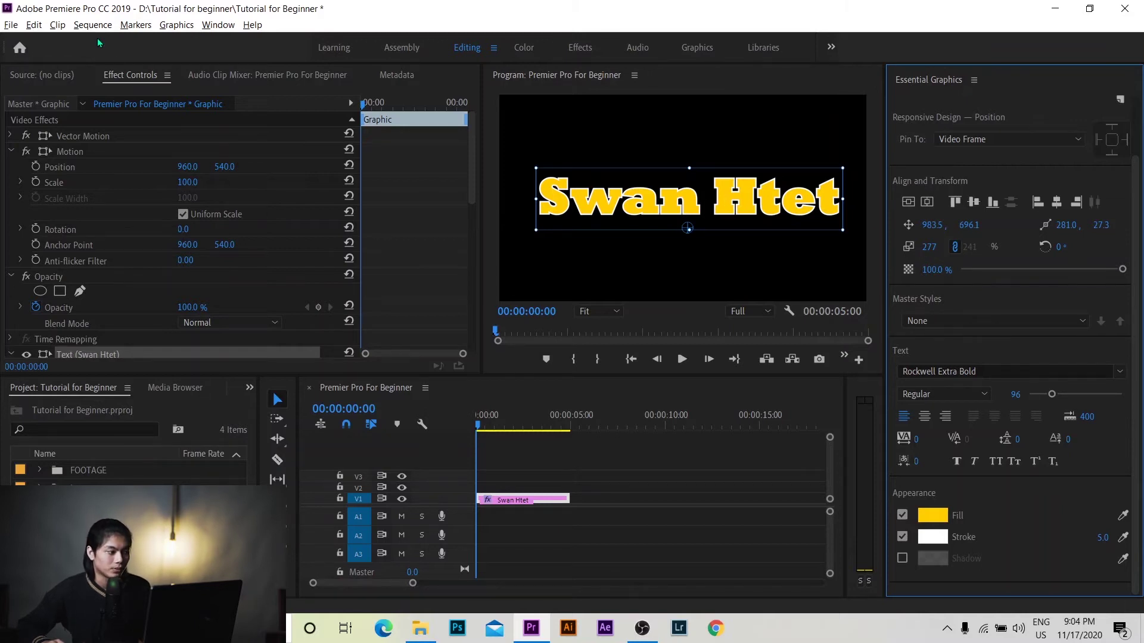
scroll(175, 174, down, 2)
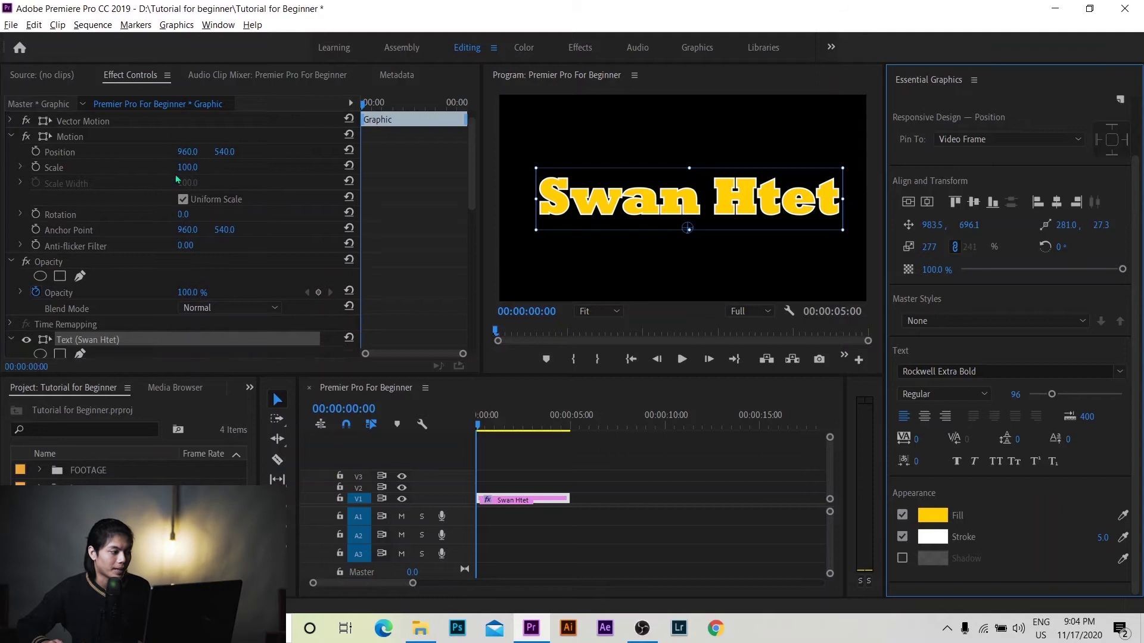
scroll(111, 256, down, 2)
scroll(100, 267, down, 2)
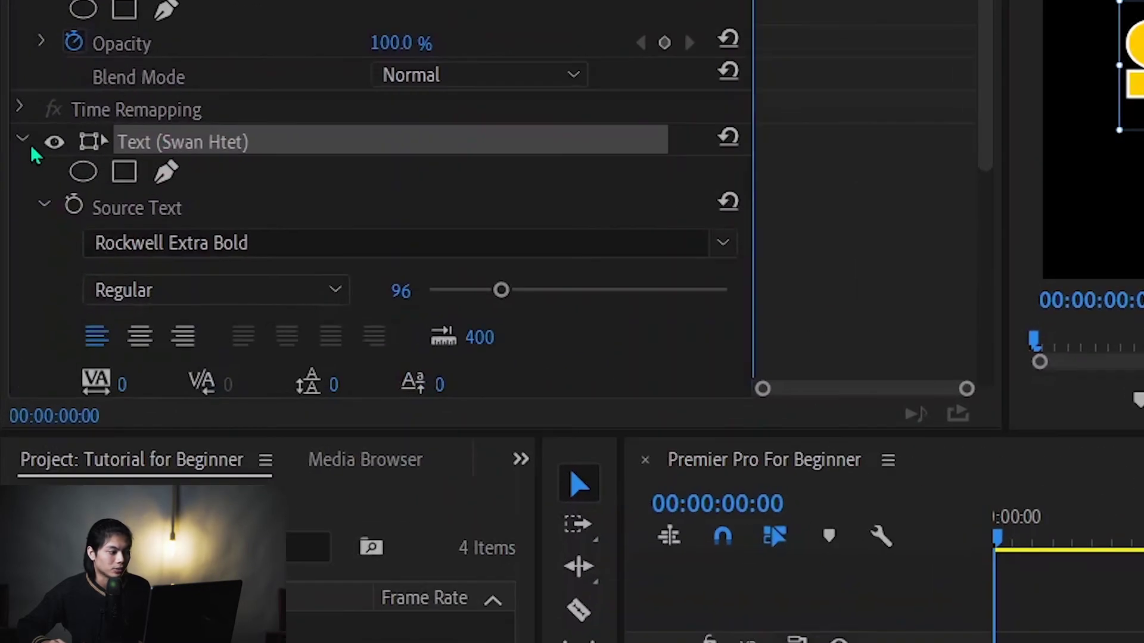
Collapse the Text (Swan Htet) property group in Effect Controls
click(22, 140)
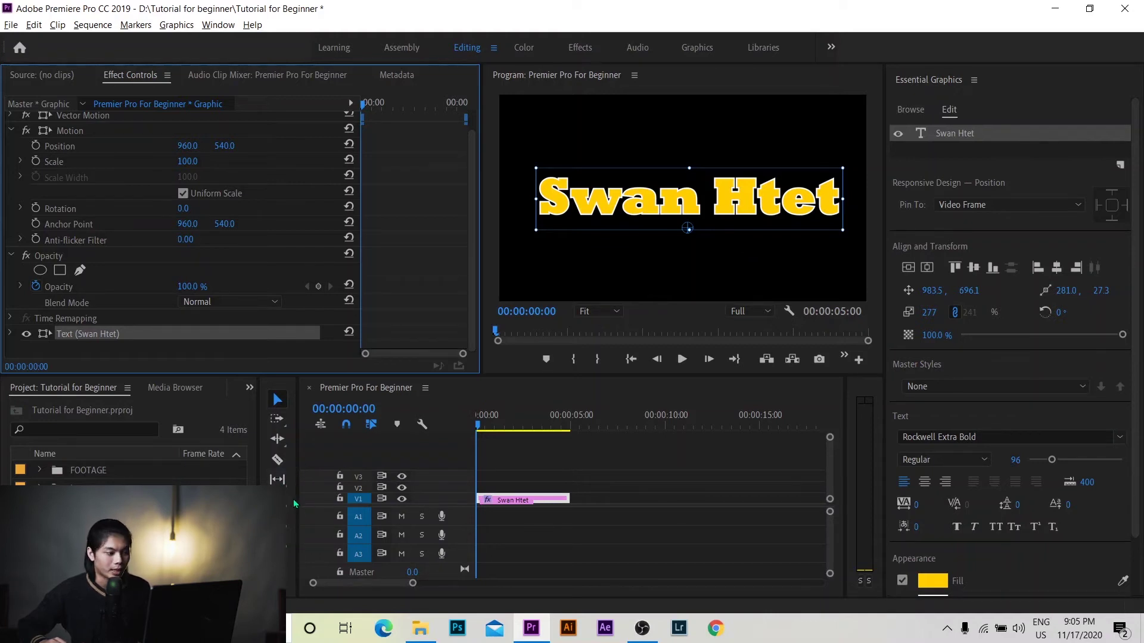
Draw a grey circle with the Ellipse Tool over the Swan Htet title
click(278, 480)
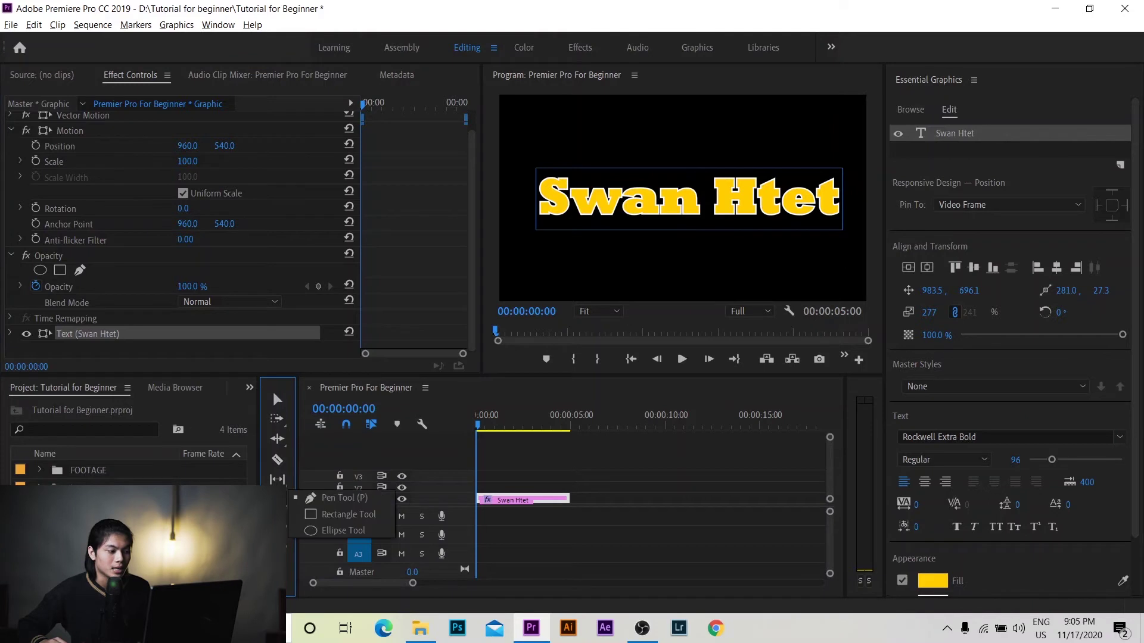
click(338, 531)
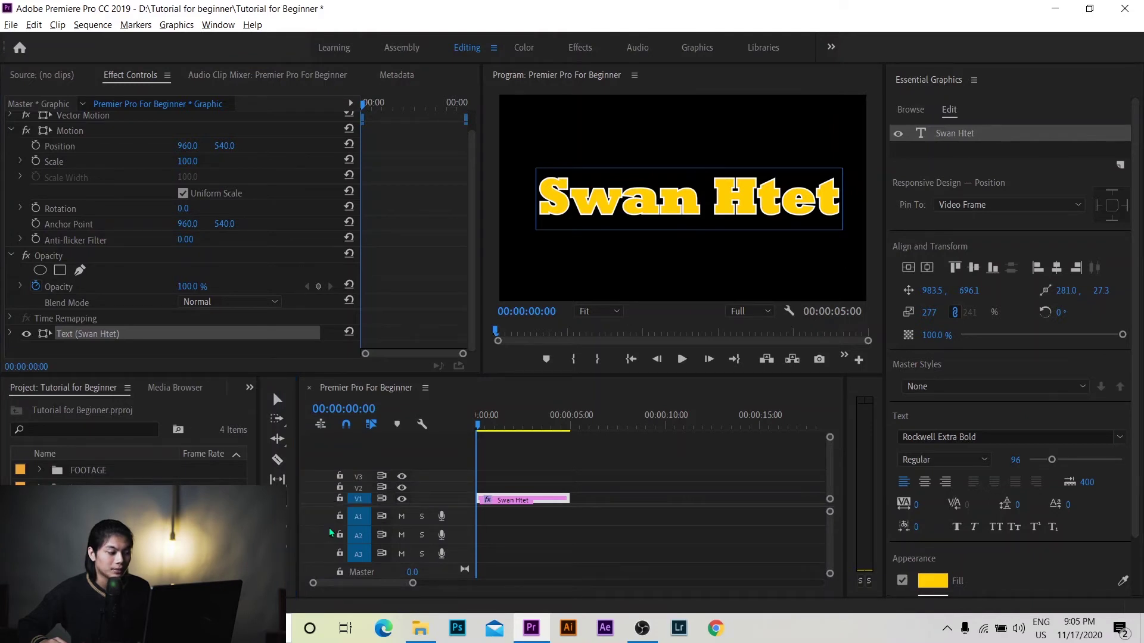
drag(655, 125, 802, 280)
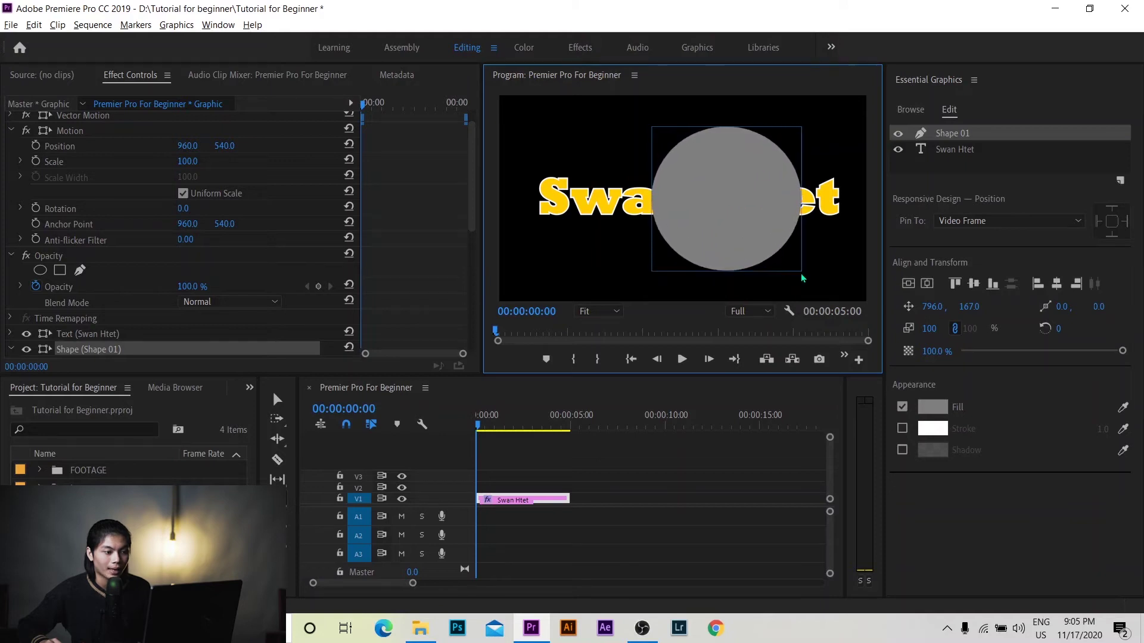
click(801, 280)
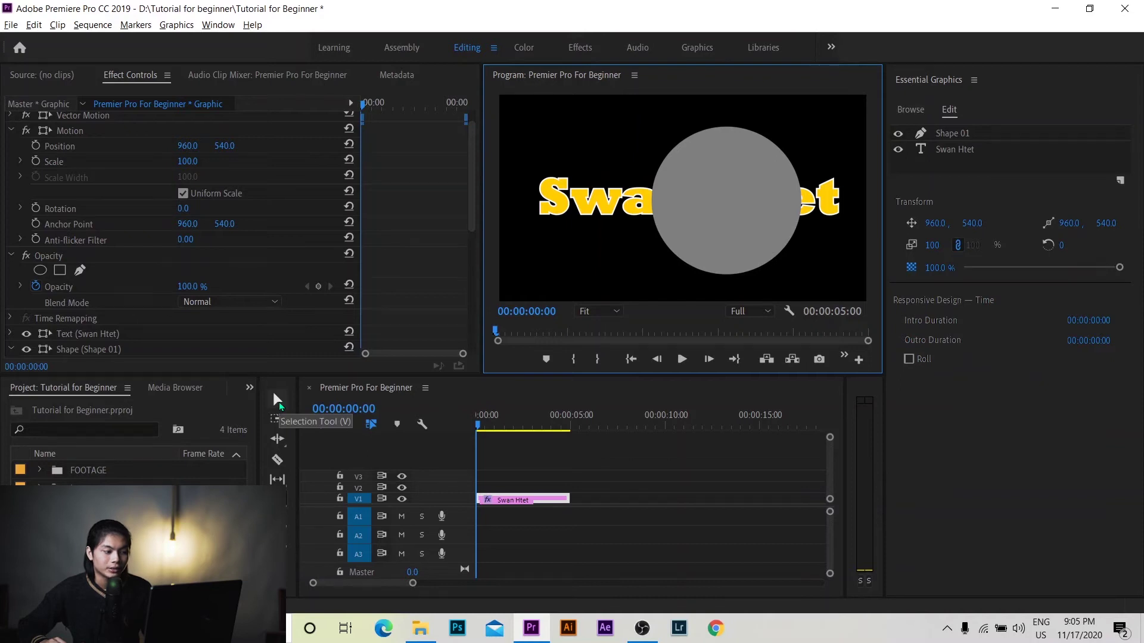
Reposition the circle so it sits centred over the middle of the text
click(276, 399)
click(760, 259)
drag(760, 258, 725, 257)
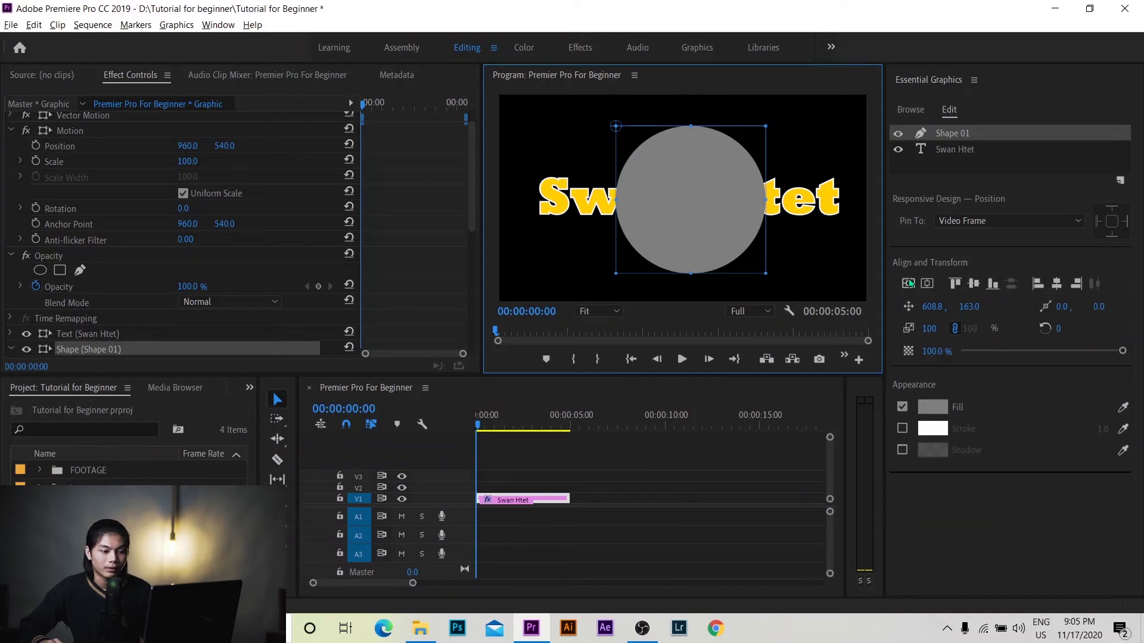
drag(932, 307, 1011, 326)
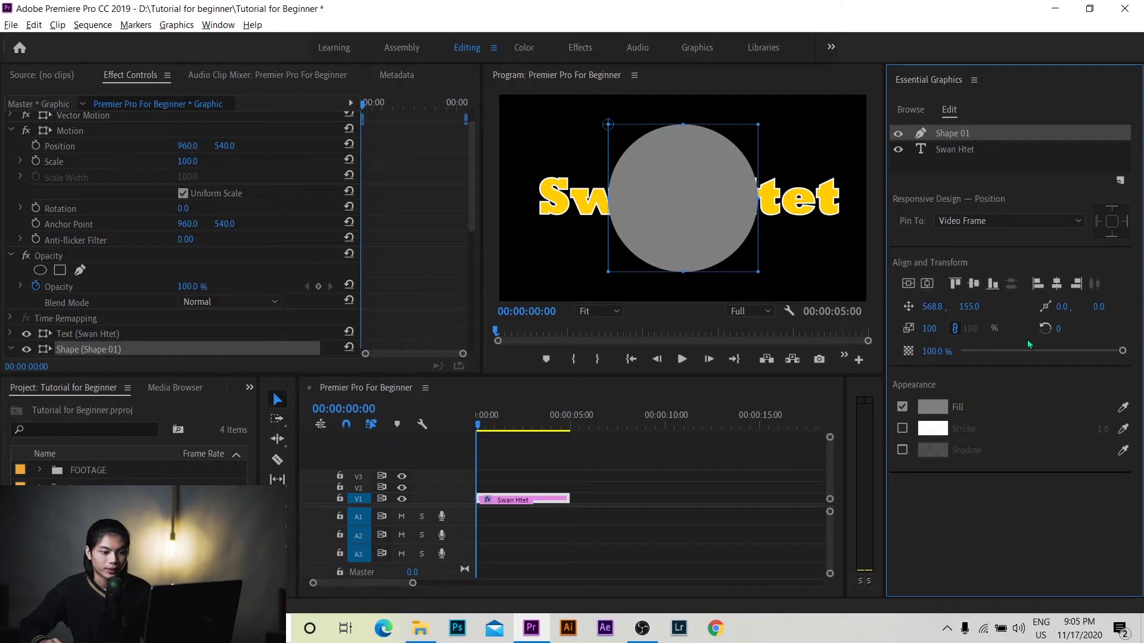
mouse_move(1123, 352)
mouse_down()
mouse_move(1101, 352)
mouse_move(1124, 353)
mouse_up()
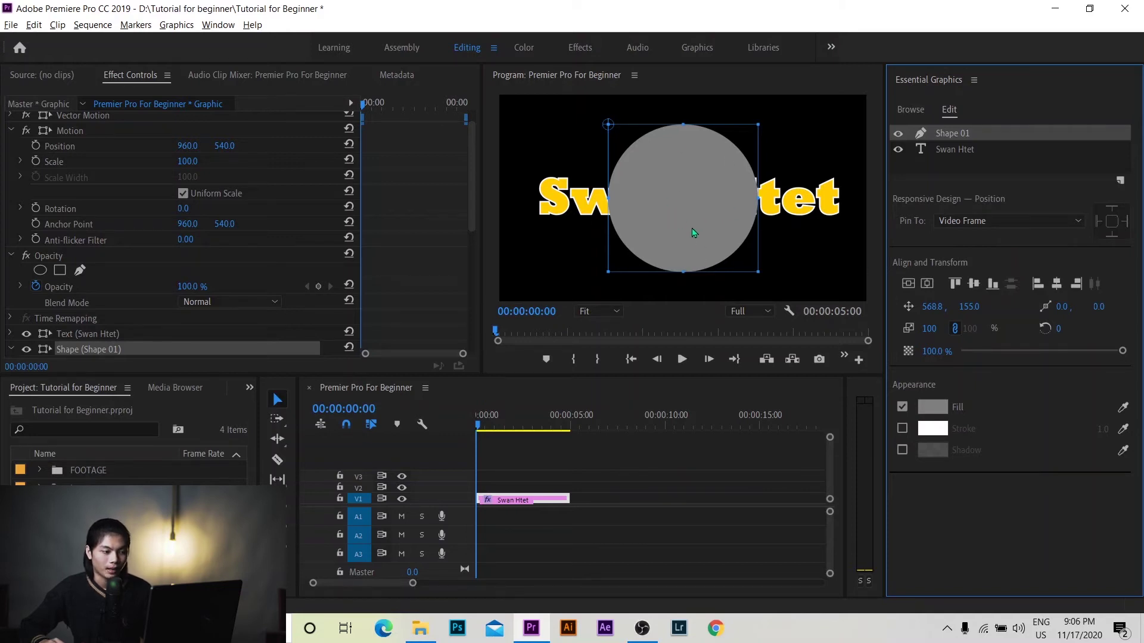
Set the circle's fill colour to bright cyan
click(933, 408)
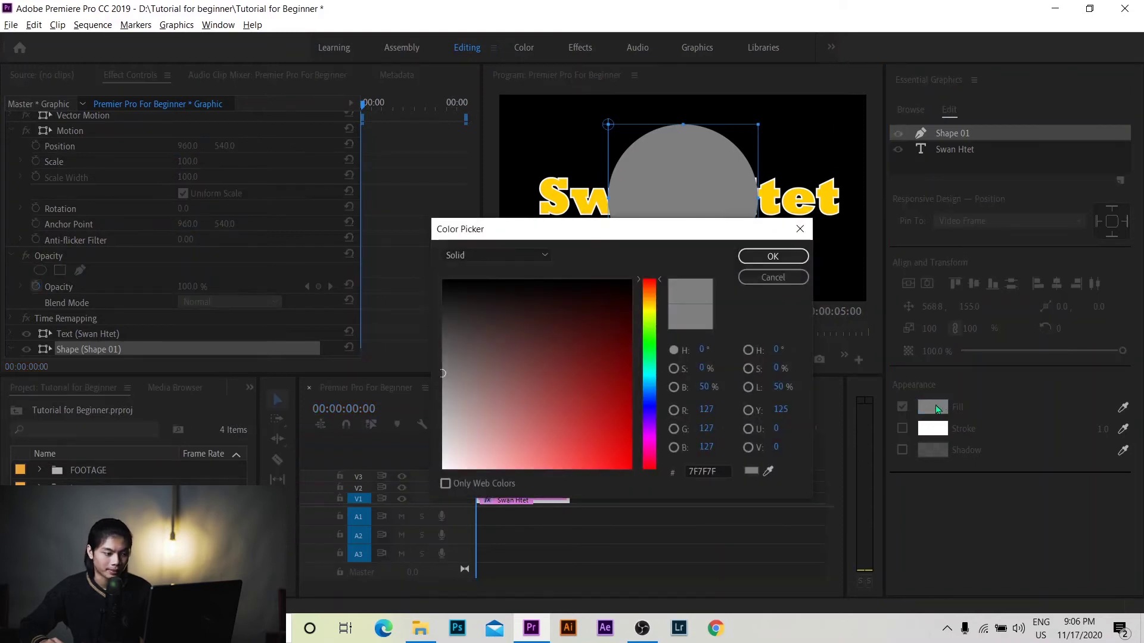
drag(659, 282, 666, 379)
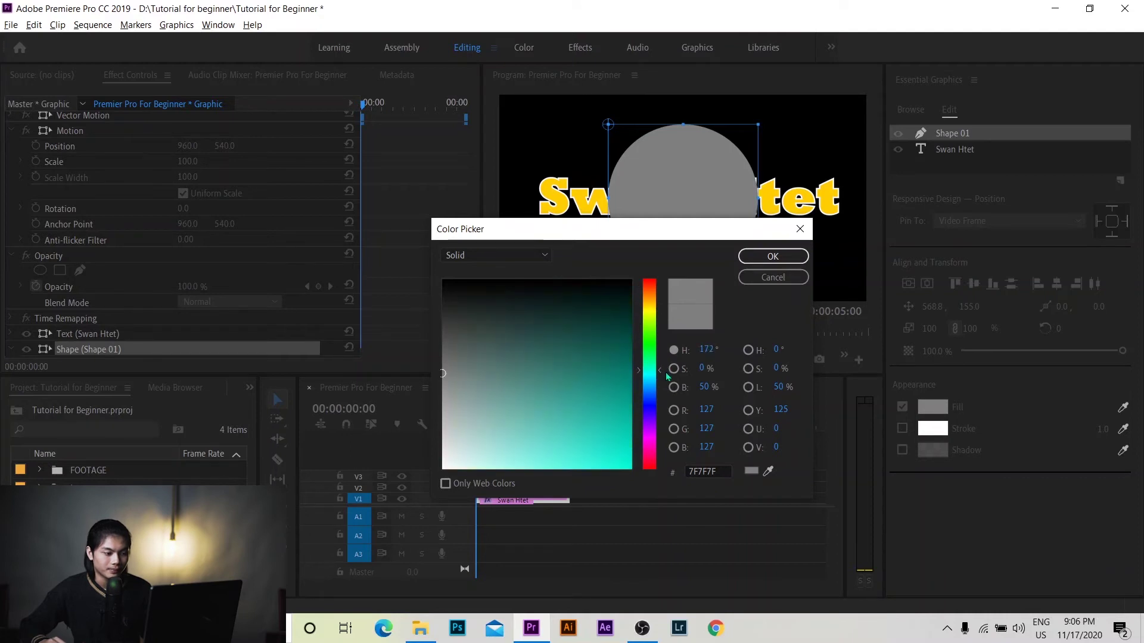
click(629, 282)
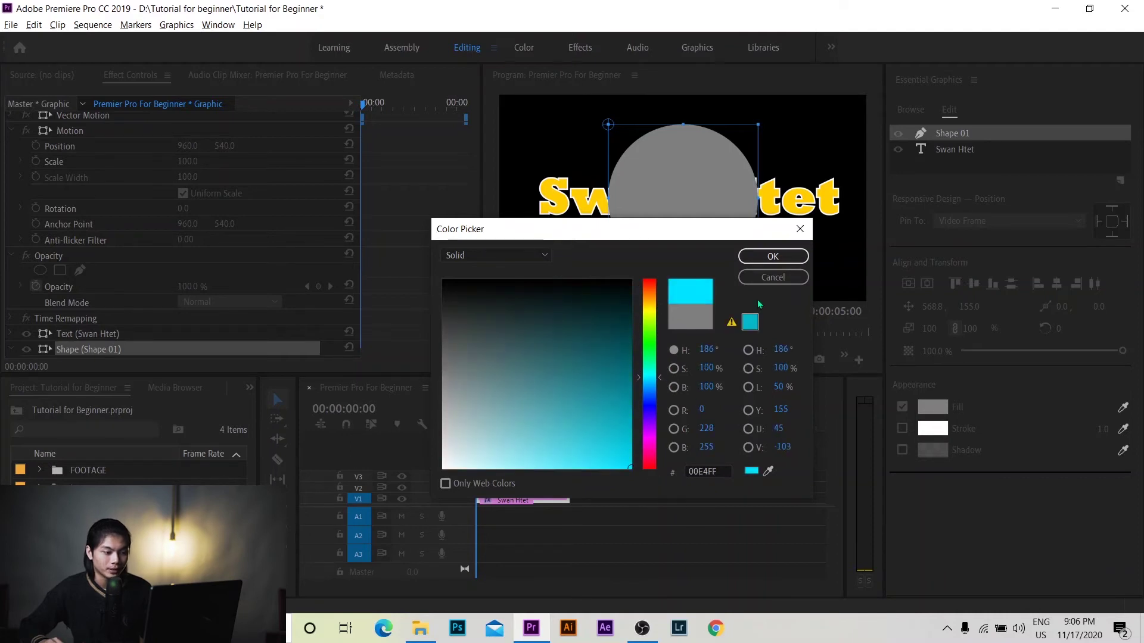
click(772, 256)
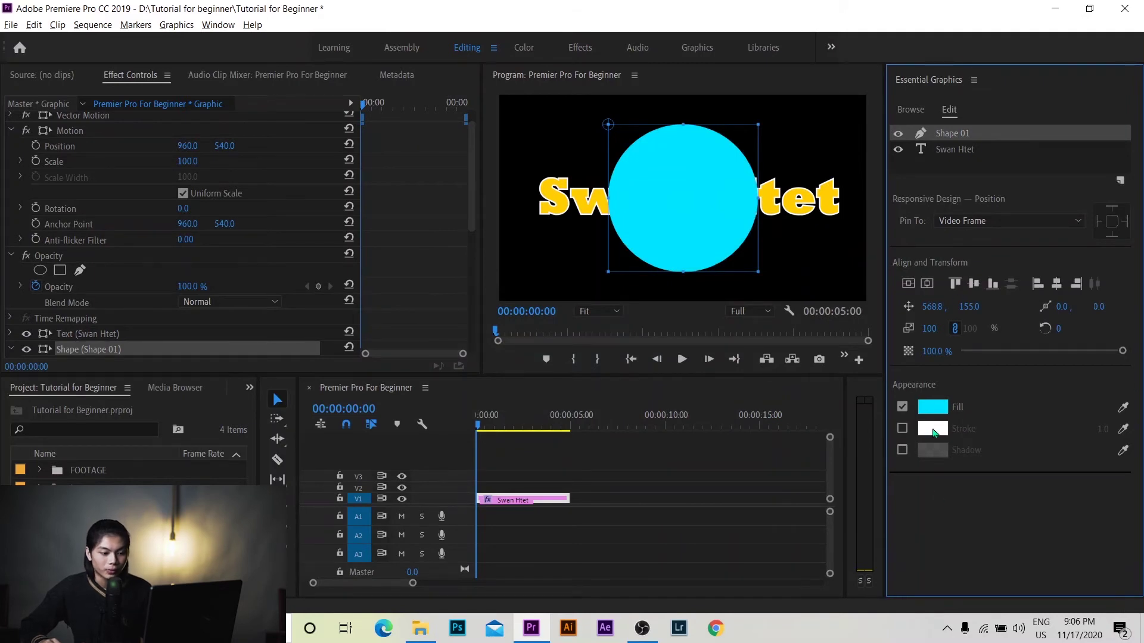
Enable a red stroke on the circle and widen it to 12.0
click(902, 430)
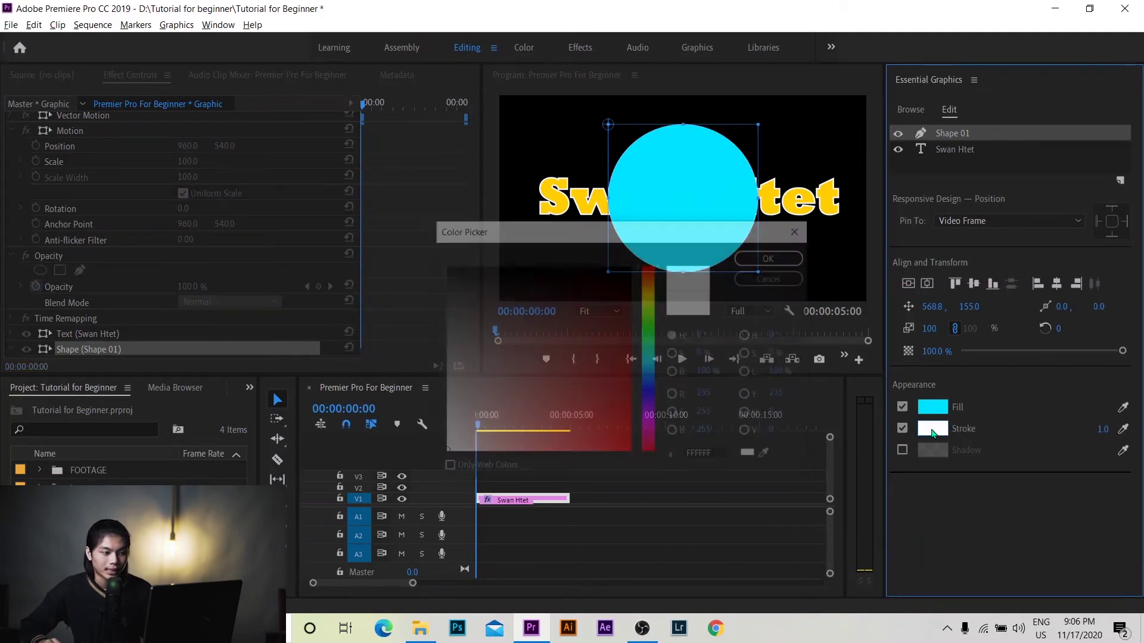
drag(621, 312, 631, 452)
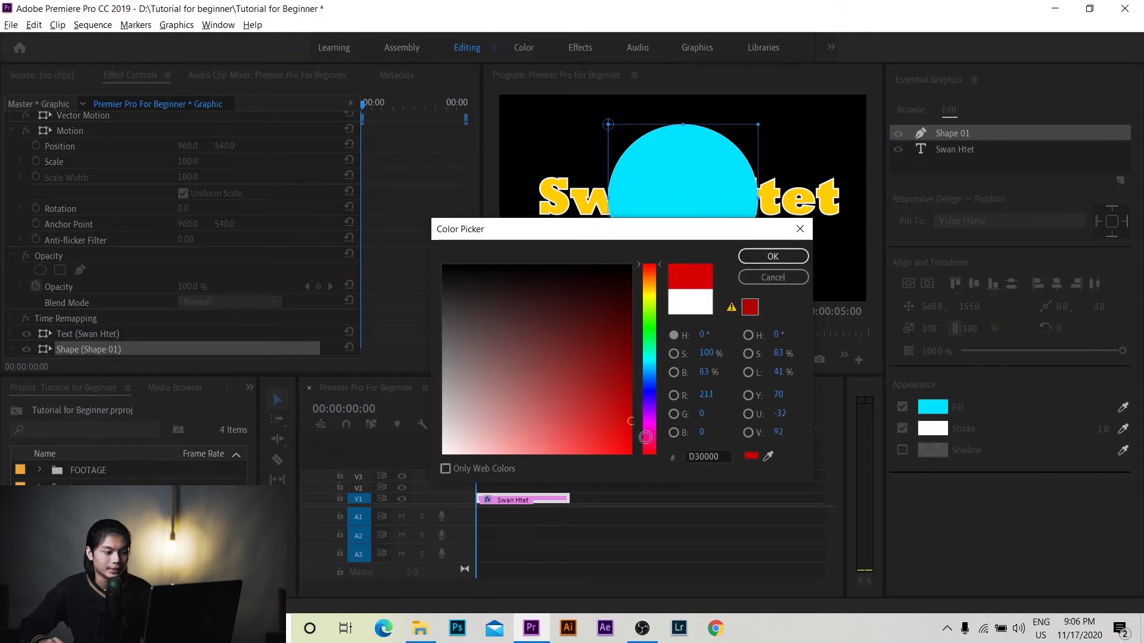
click(773, 258)
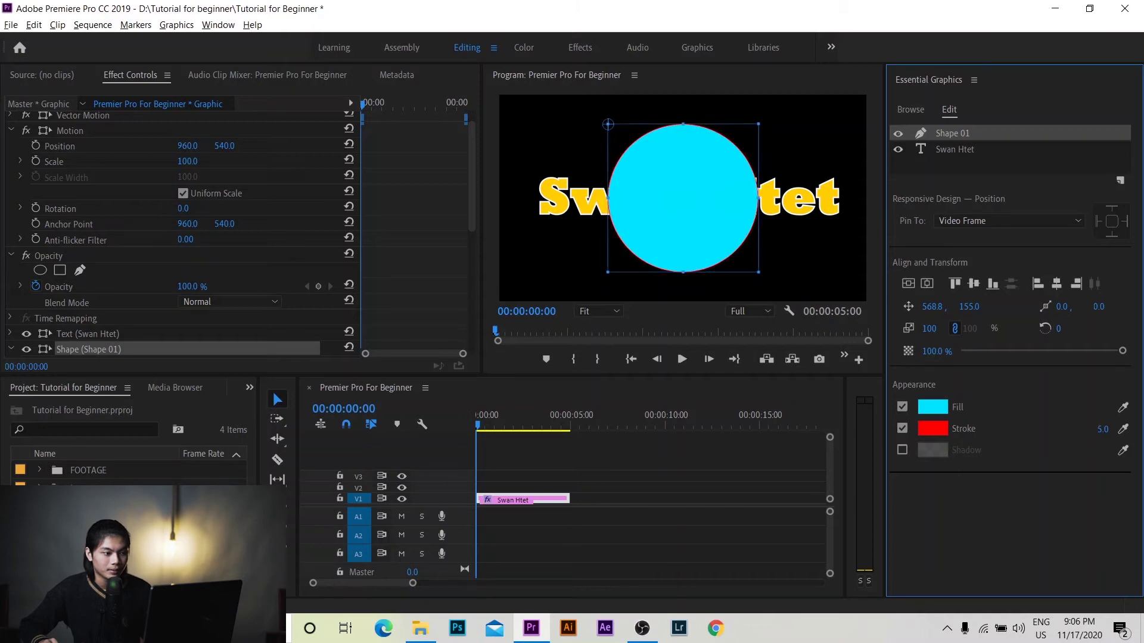
mouse_move(1103, 429)
mouse_down()
mouse_move(1126, 429)
mouse_move(1106, 429)
mouse_up()
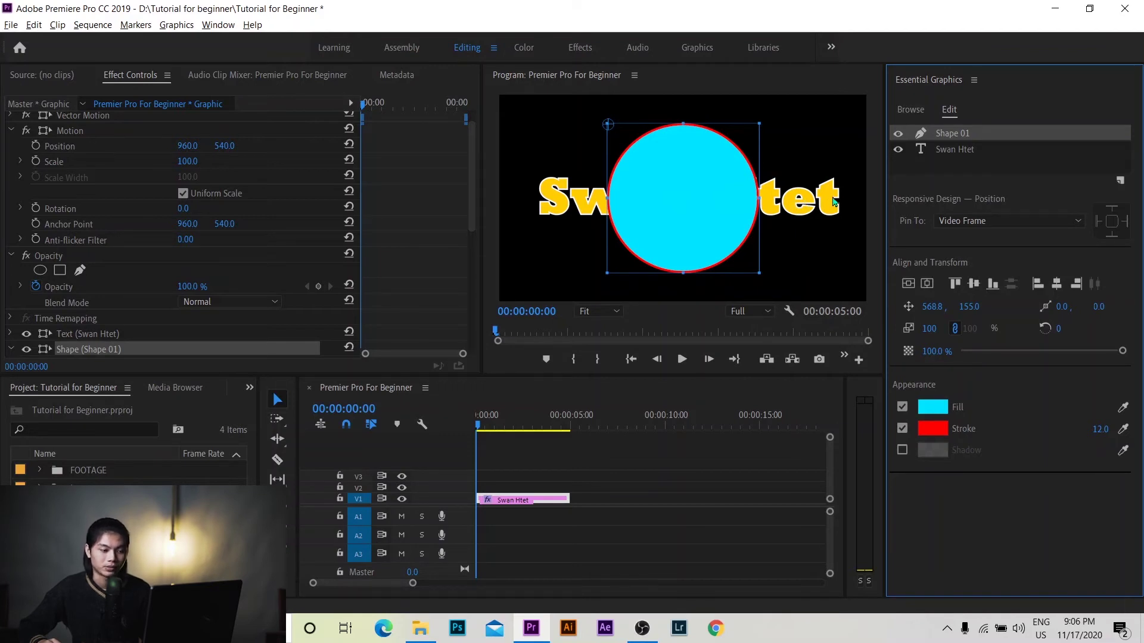
click(967, 150)
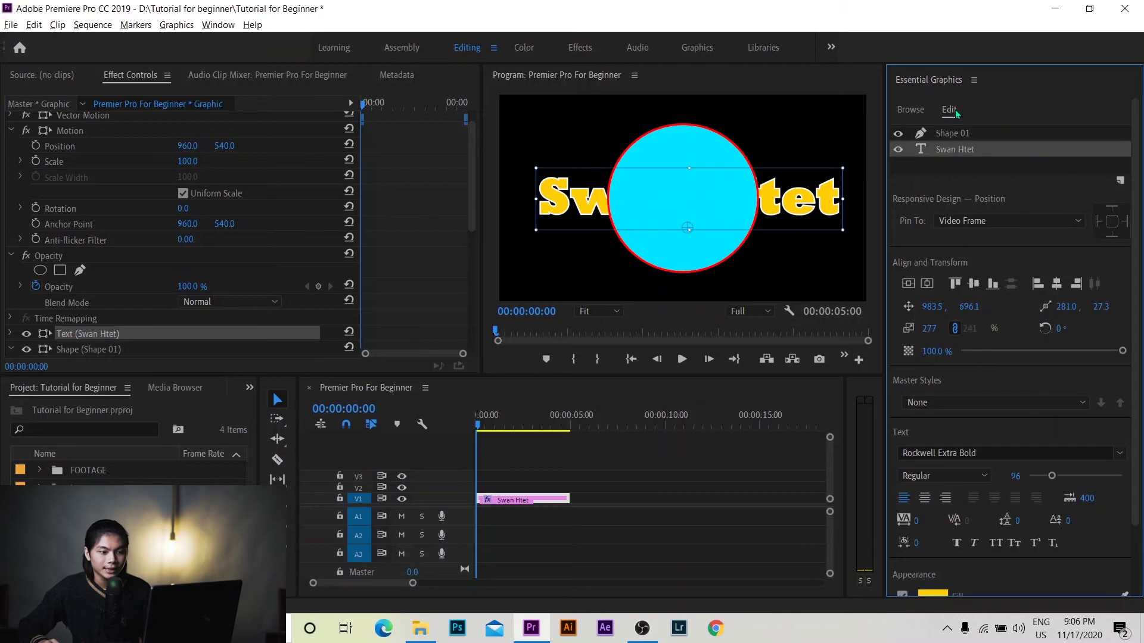
Move the Swan Htet text layer above Shape 01 in the Essential Graphics layer list
click(958, 133)
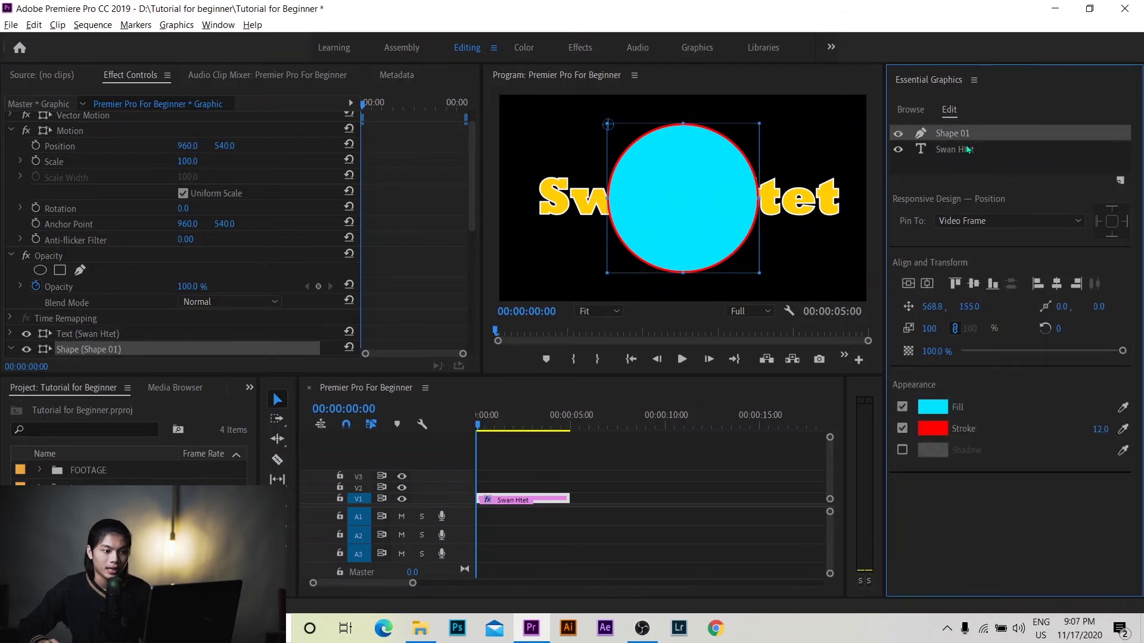
click(967, 150)
drag(961, 149, 960, 130)
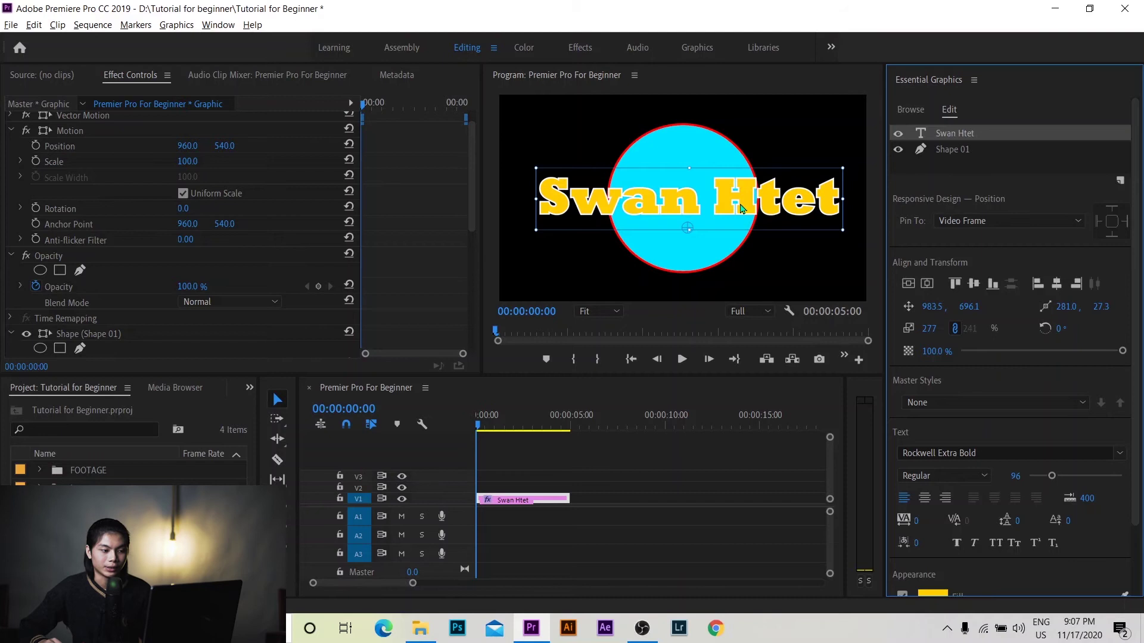
click(778, 250)
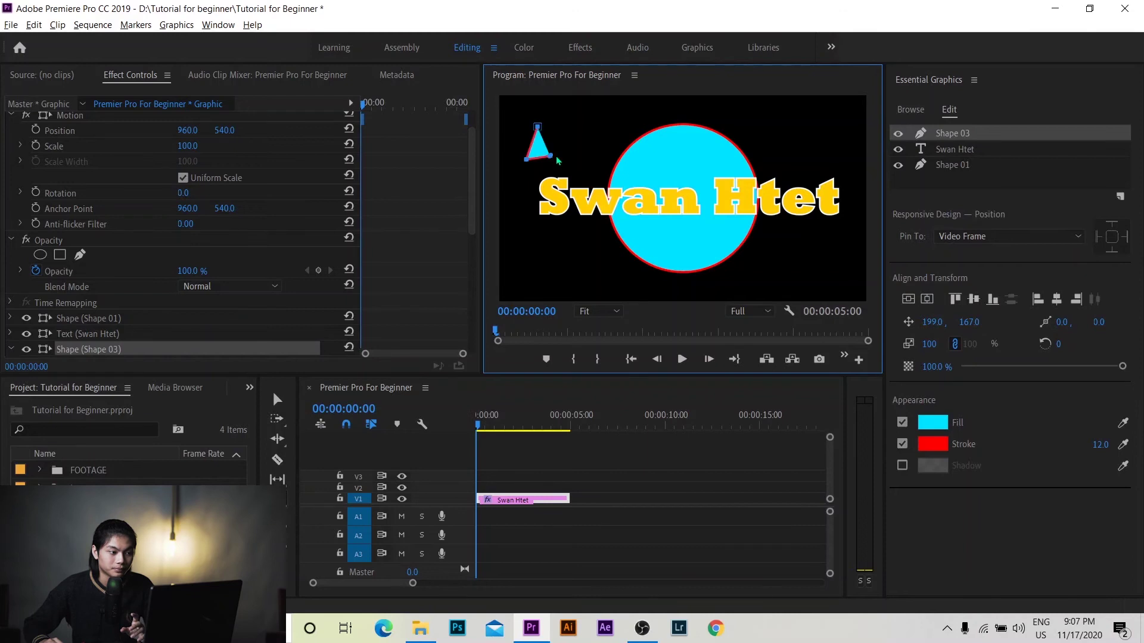
click(561, 130)
mouse_move(555, 117)
mouse_down()
mouse_move(597, 137)
mouse_move(513, 127)
mouse_up()
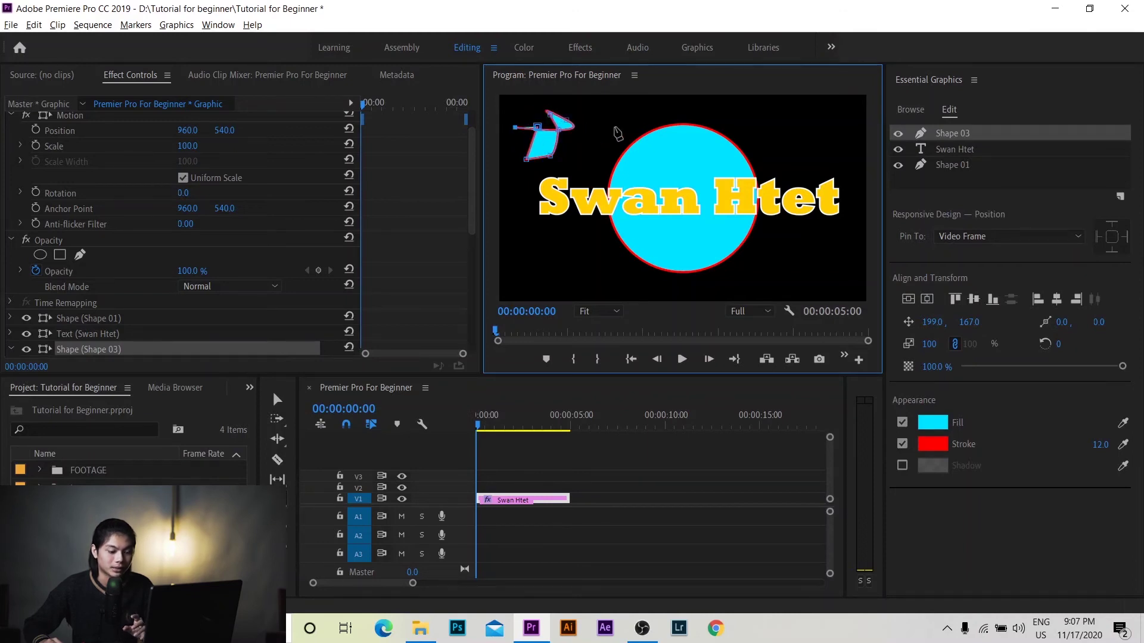
key(ctrl+z)
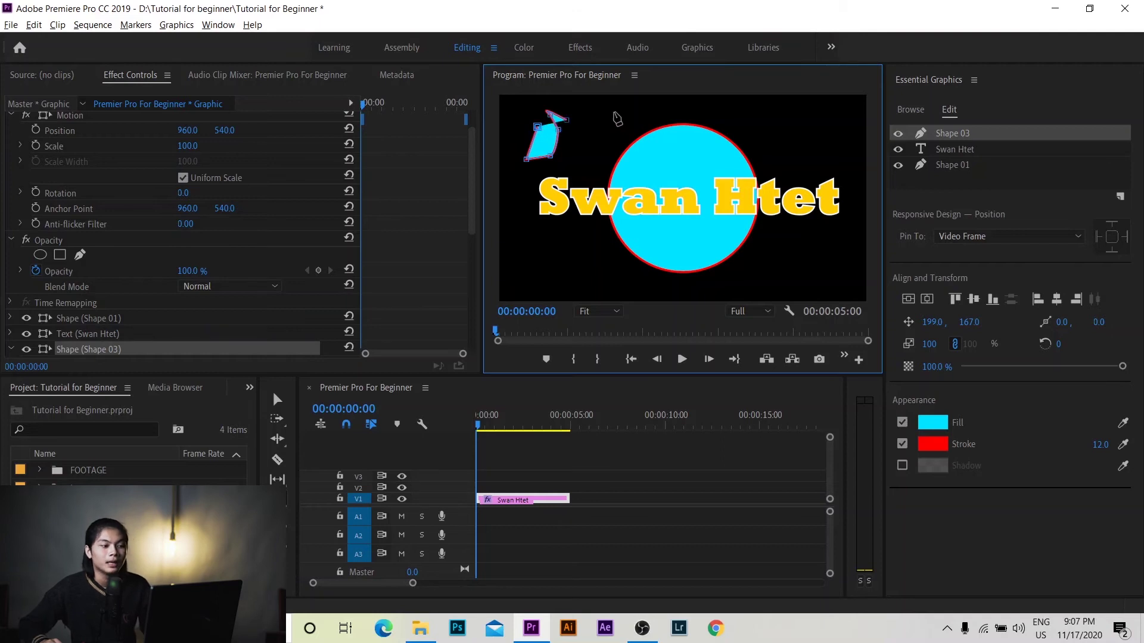
key(ctrl+z)
key(ctrl+z)
key(ctrl+z)
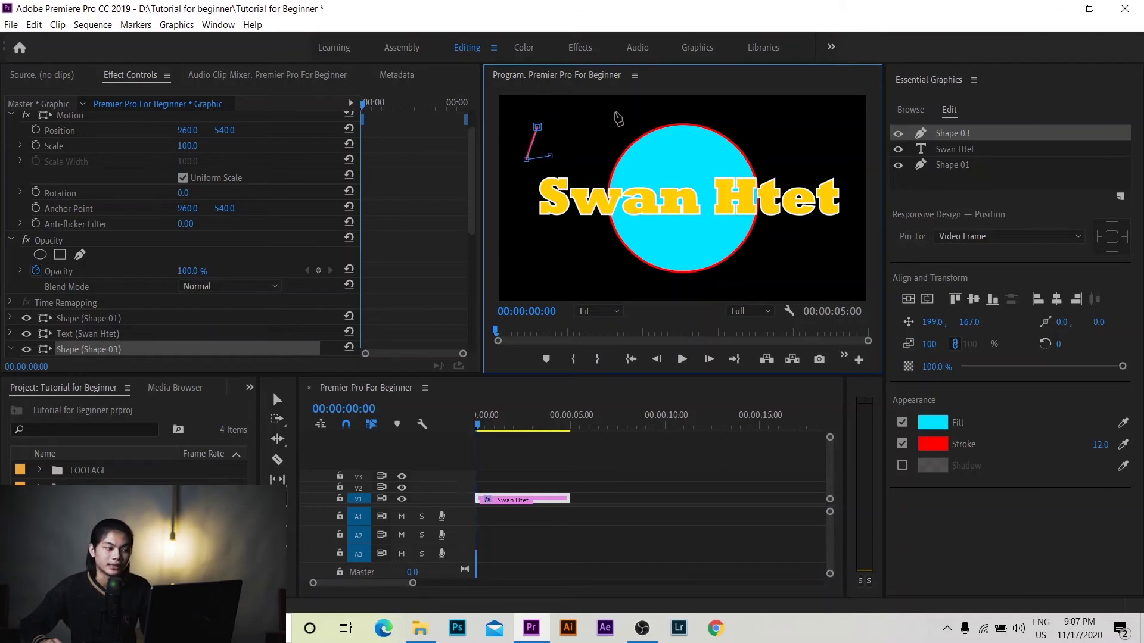
key(ctrl+z)
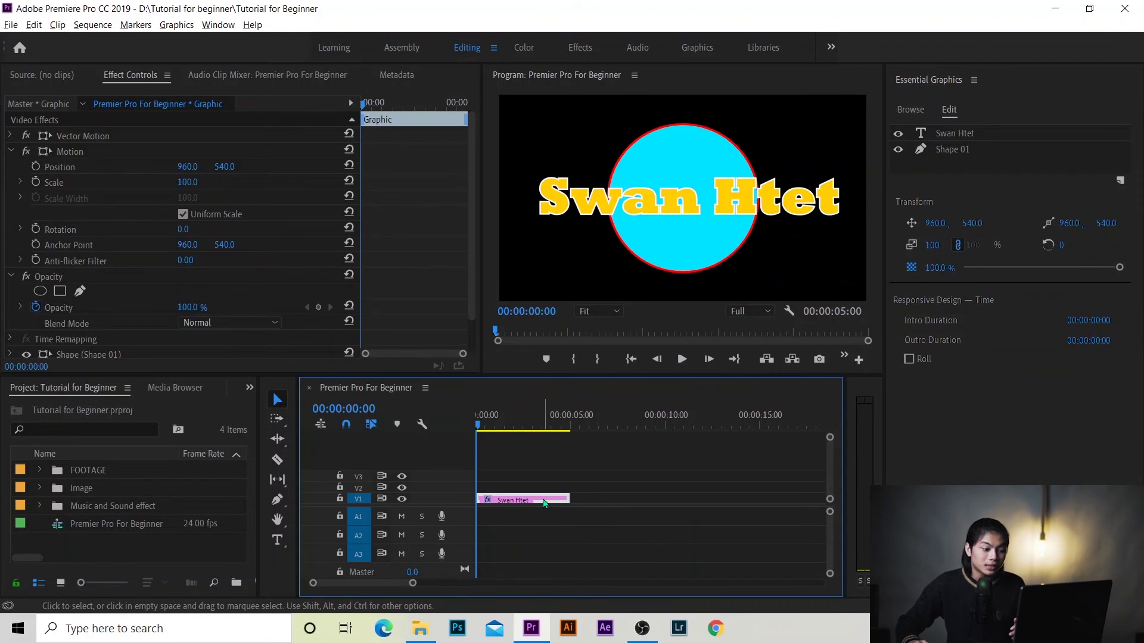
mouse_move(544, 500)
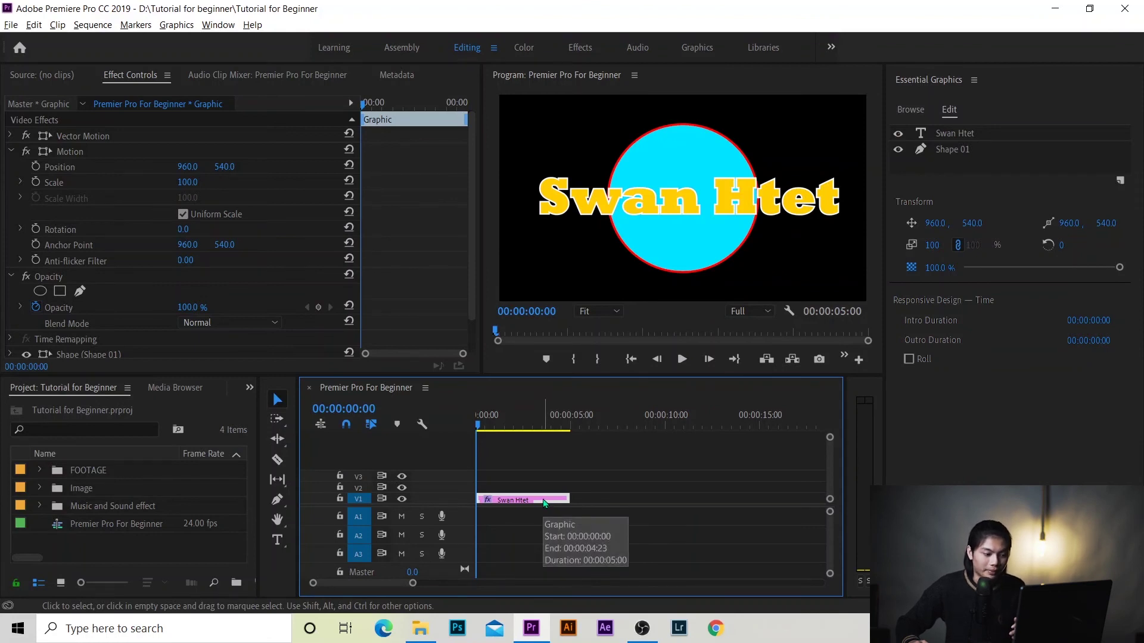
right_click(543, 502)
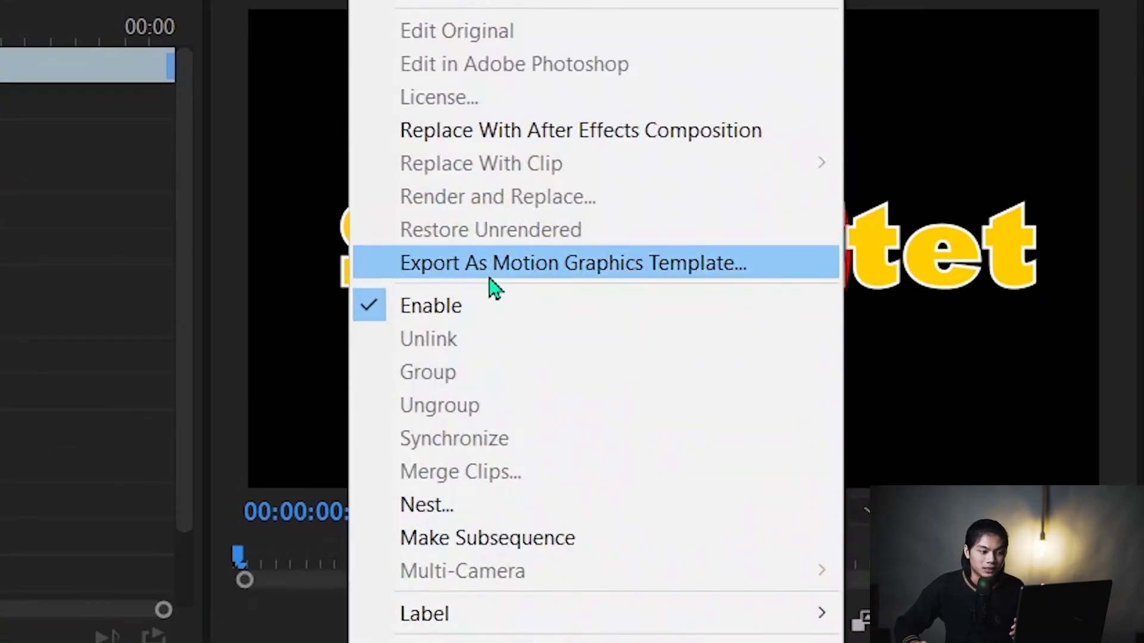
Export a Motion Graphics Template named 'Swan Htet' to the Local Templates Folder
click(490, 269)
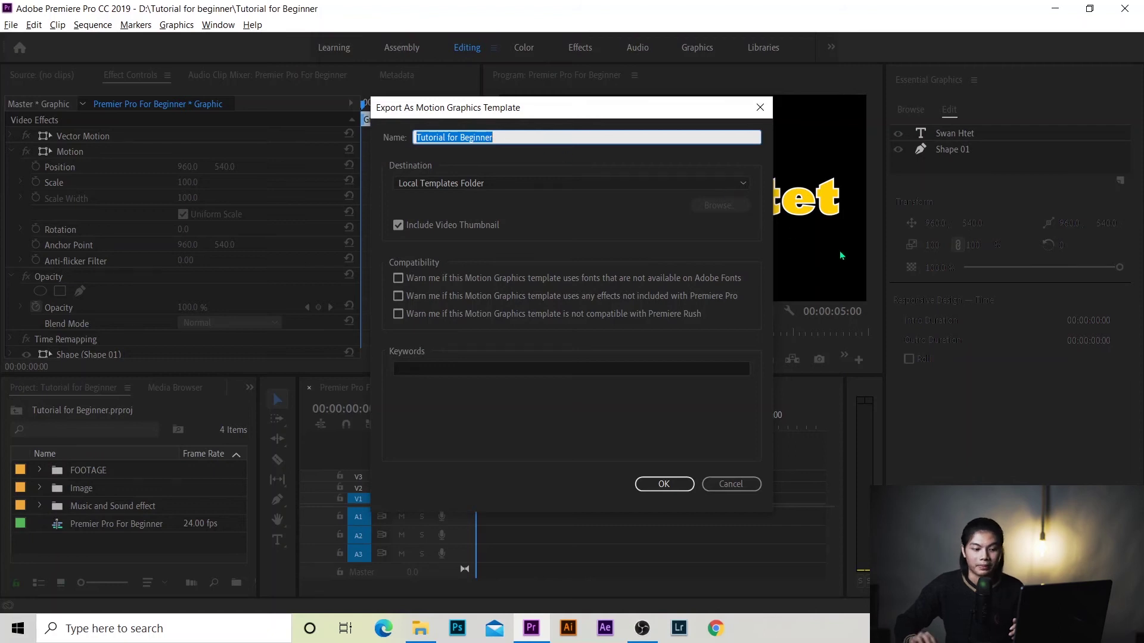
key(BackSpace)
text(S)
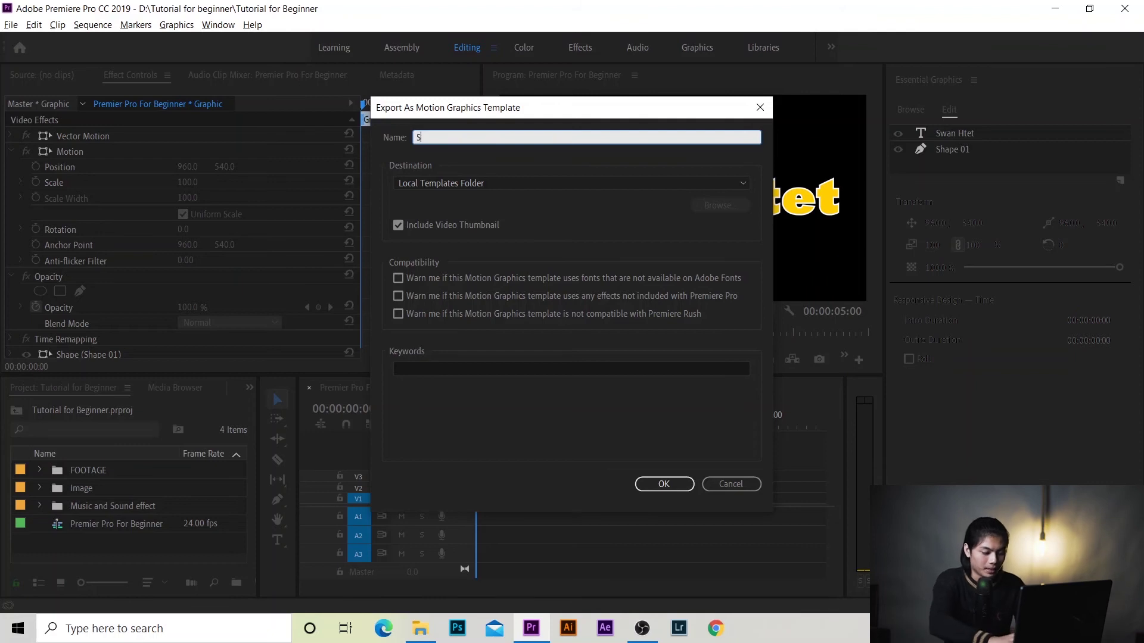
text(wan)
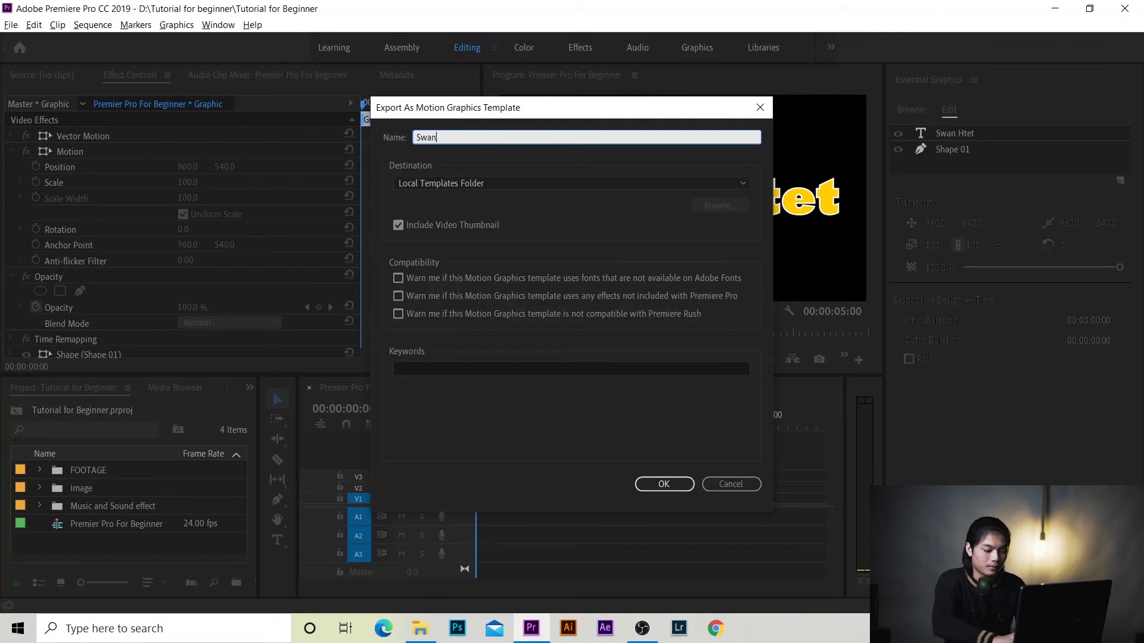
text( Htet)
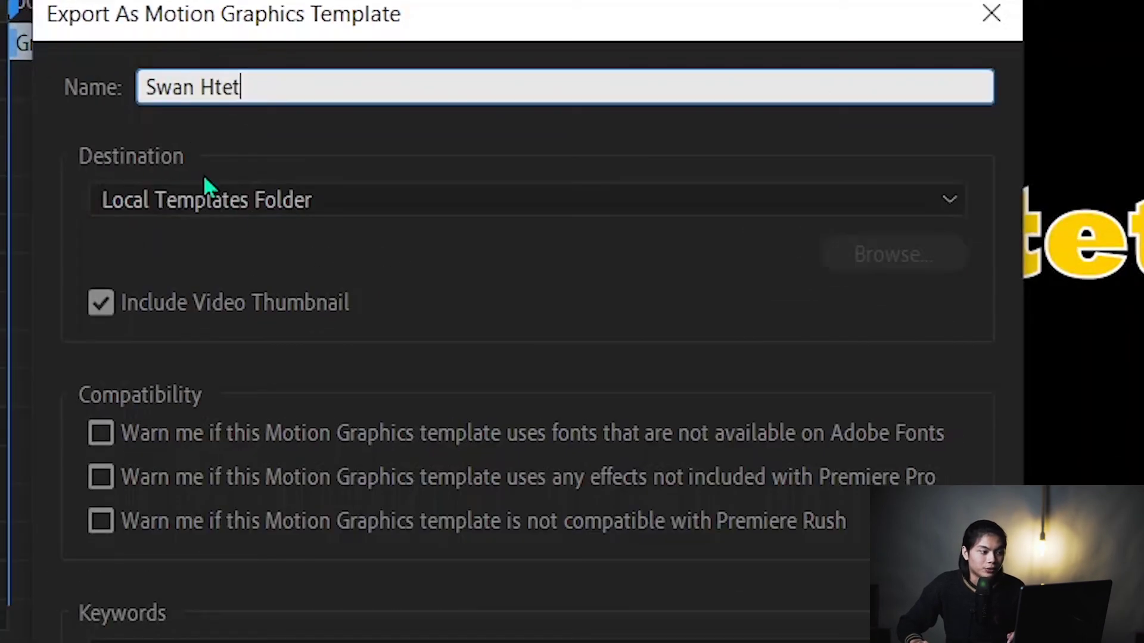
click(278, 196)
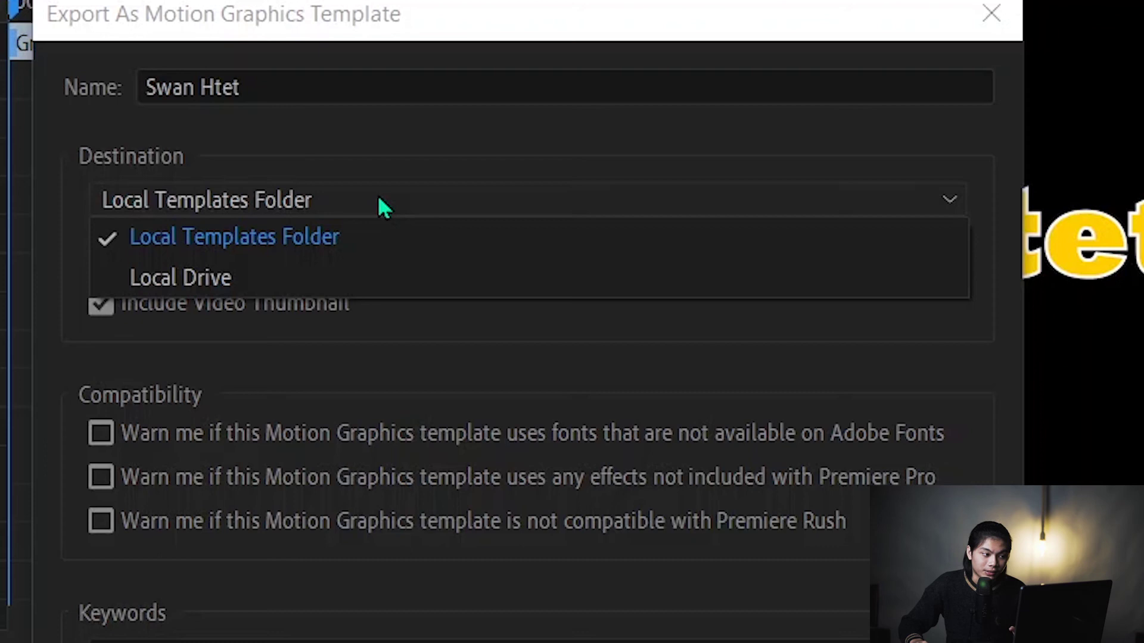
click(336, 273)
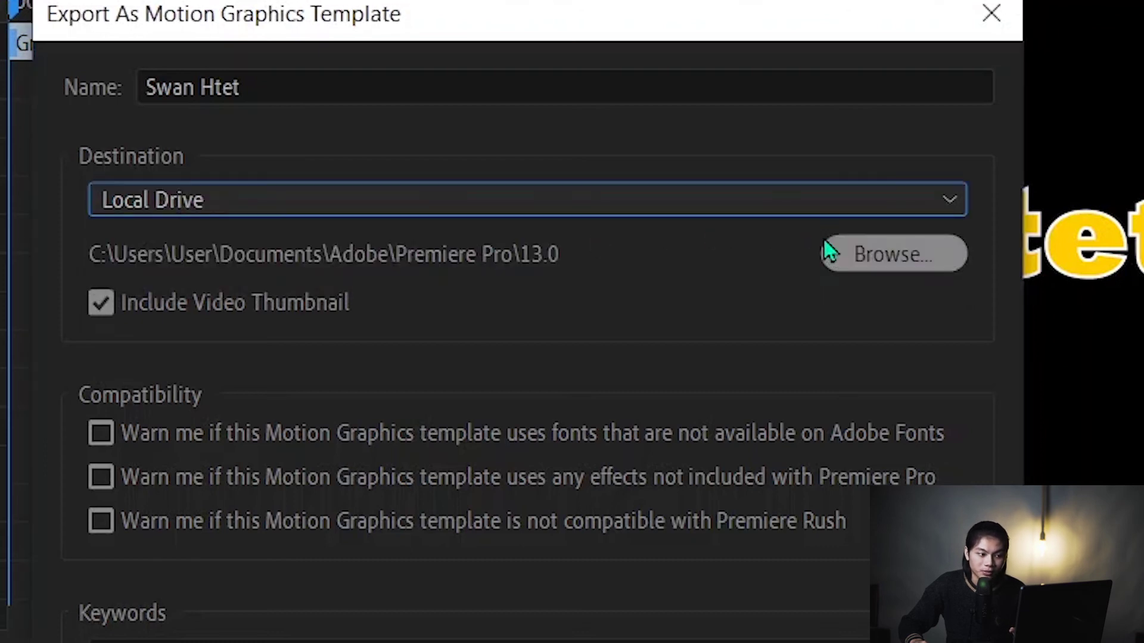
click(584, 203)
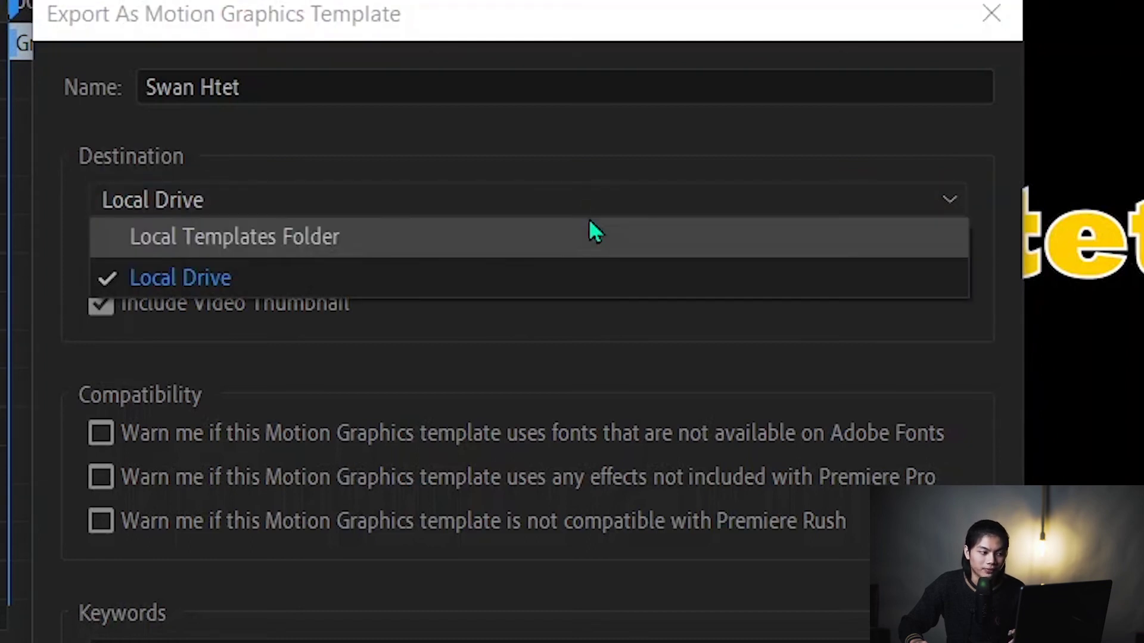
click(589, 231)
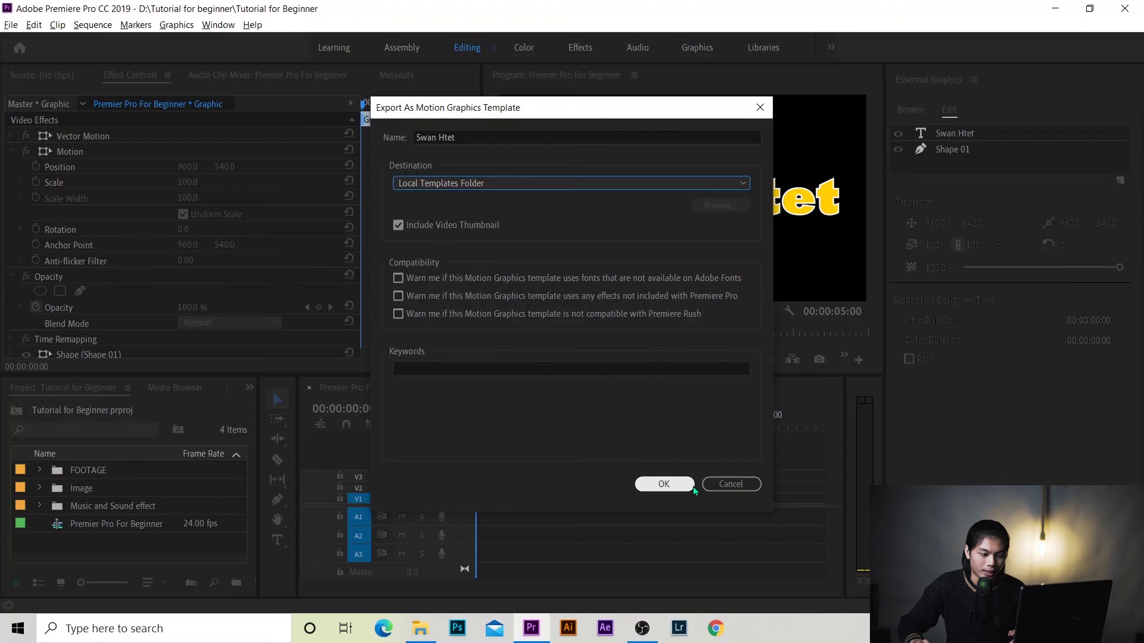
click(664, 484)
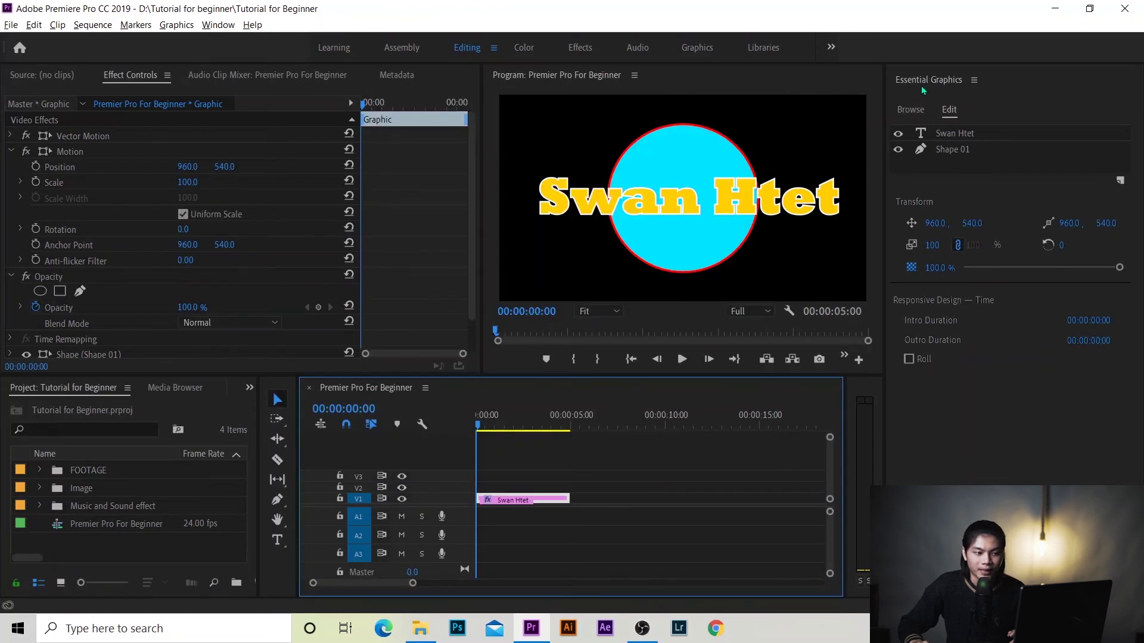
Place the Swan Htet template from My Templates on V1 after the existing clip
click(912, 110)
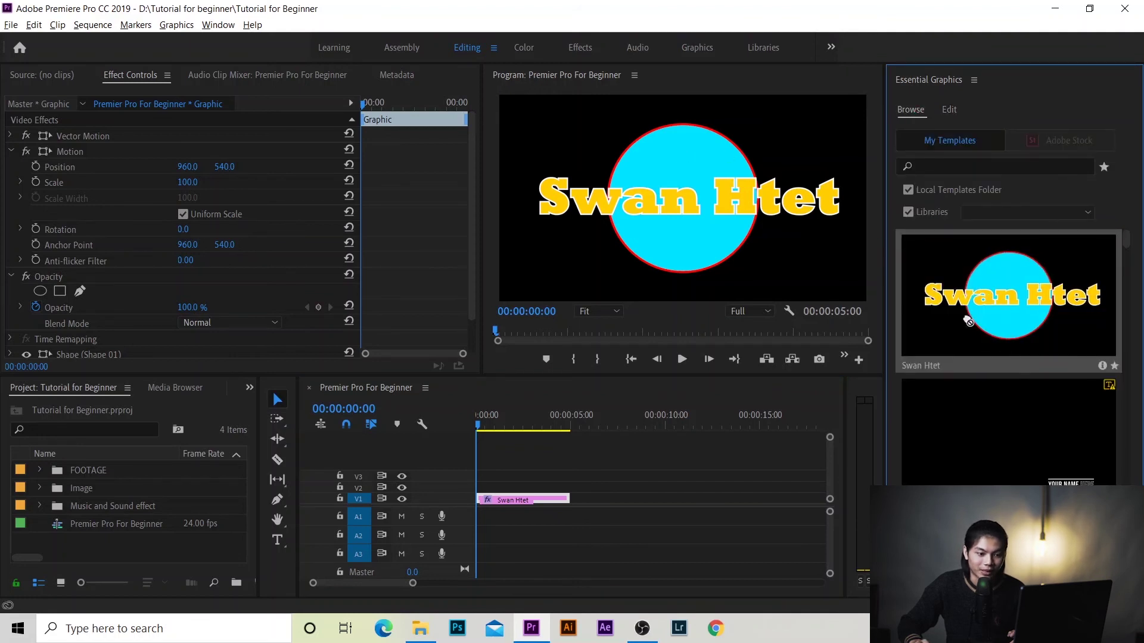
drag(968, 320, 640, 505)
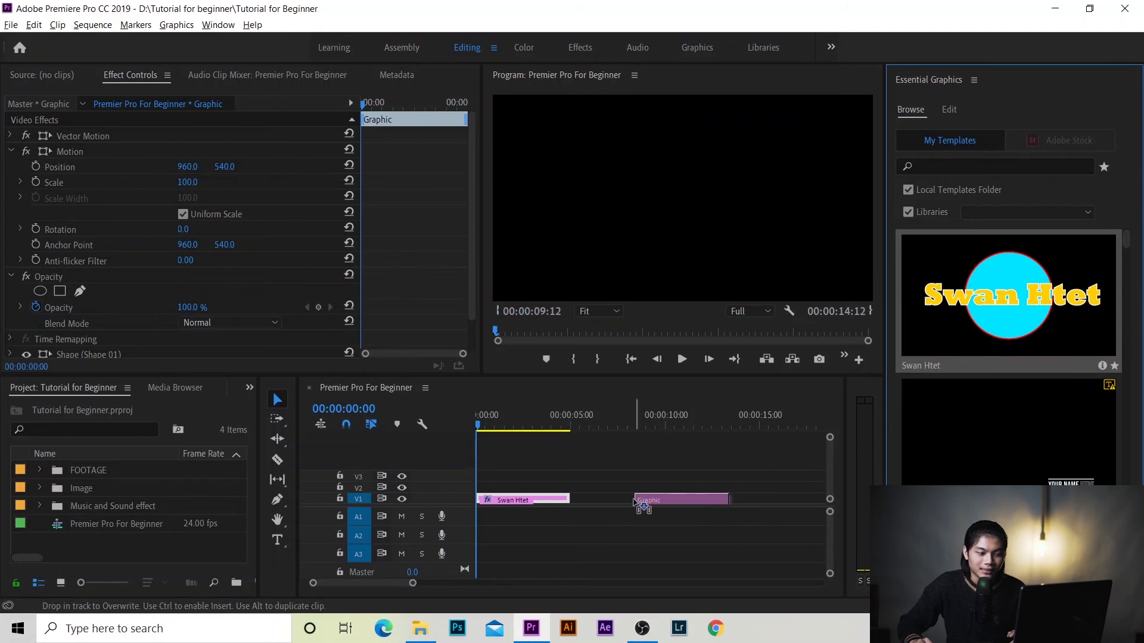
click(689, 428)
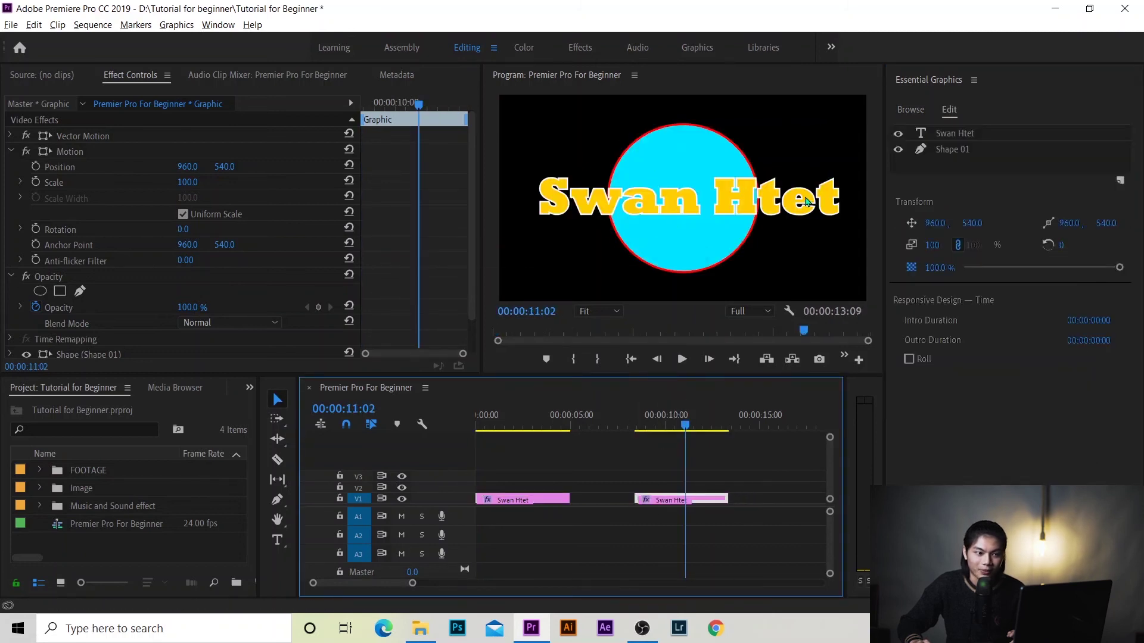
click(947, 133)
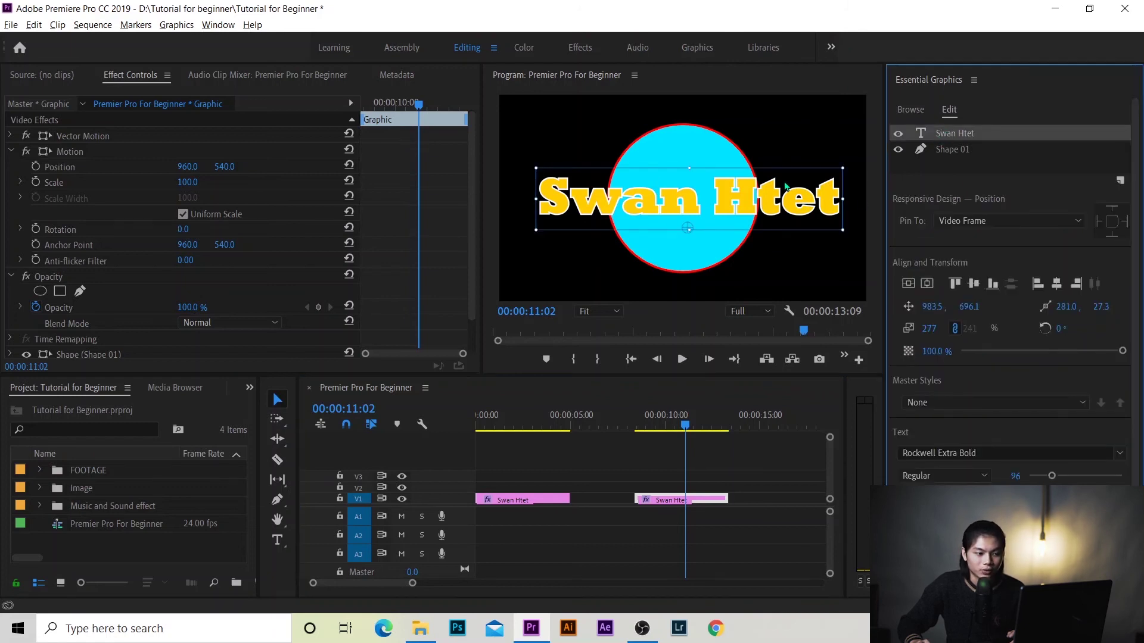
Give the copied Swan Htet text a green fill and a red stroke
click(932, 515)
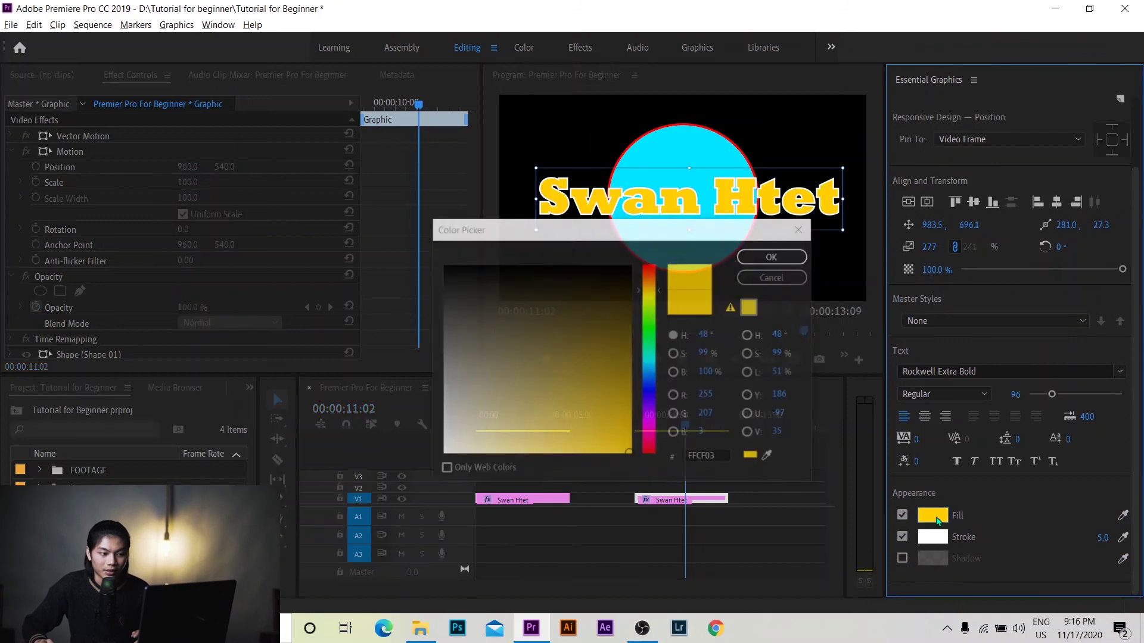
click(650, 317)
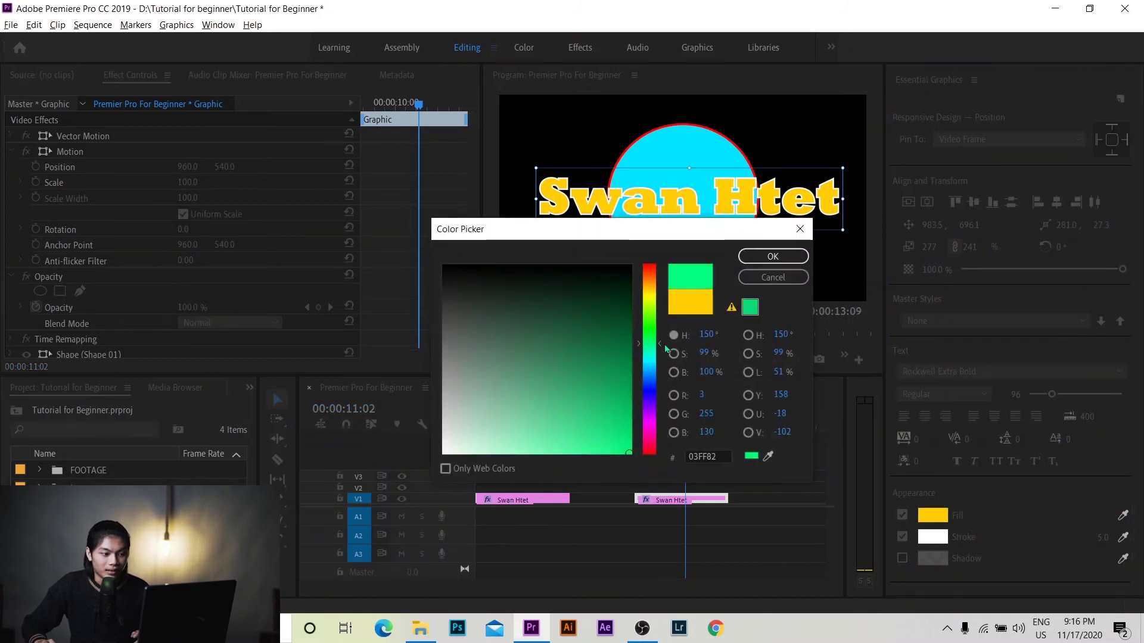
click(773, 256)
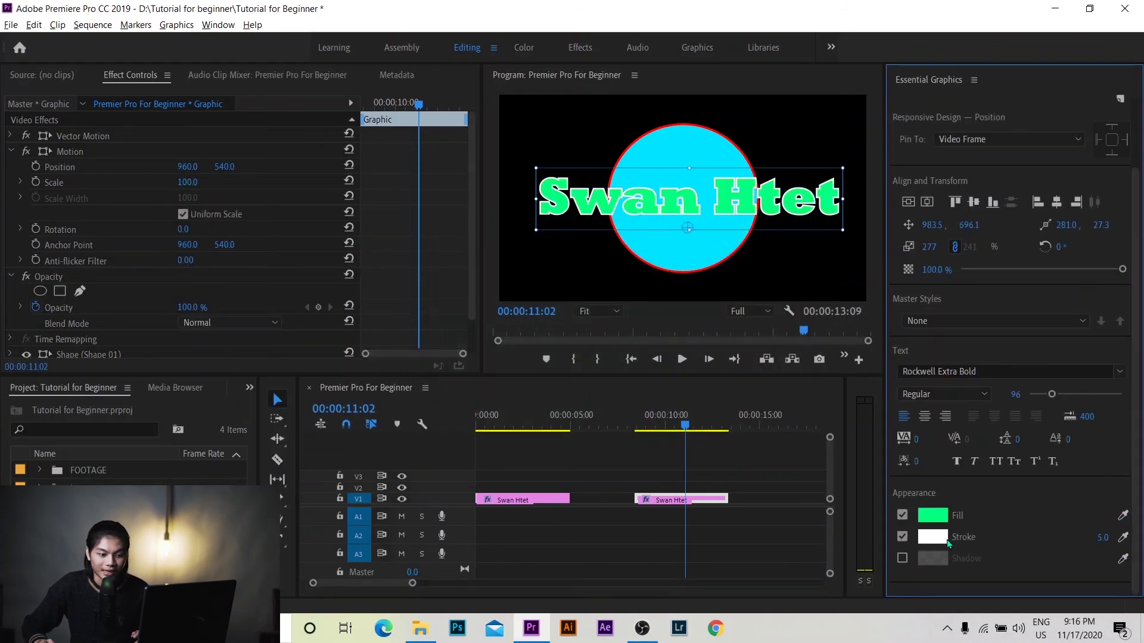
click(932, 537)
click(650, 273)
click(619, 431)
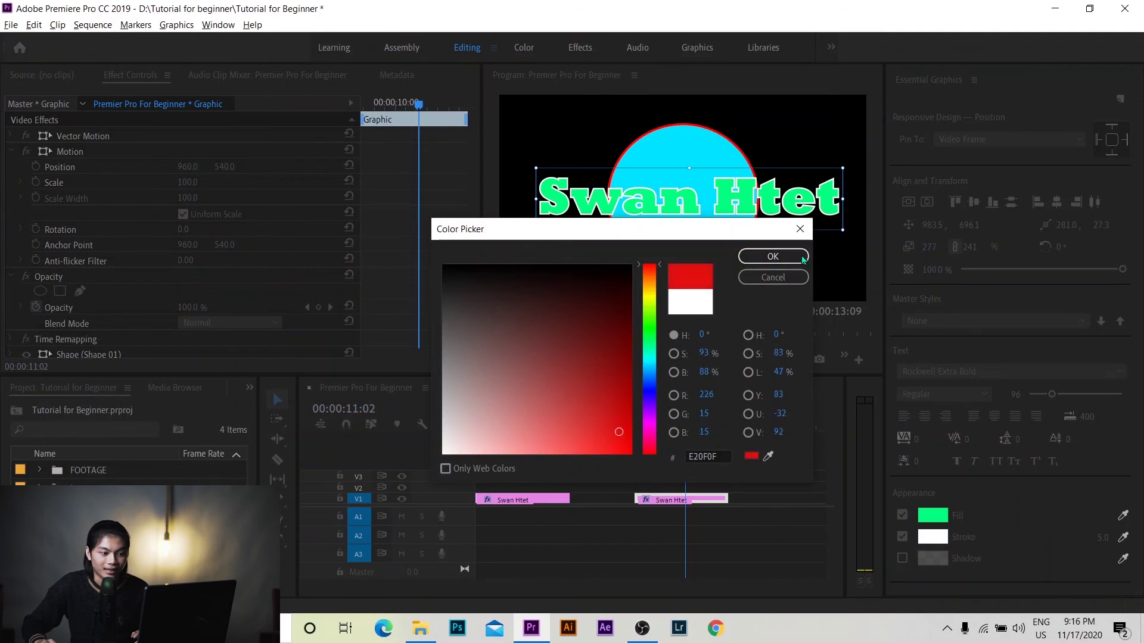
click(773, 256)
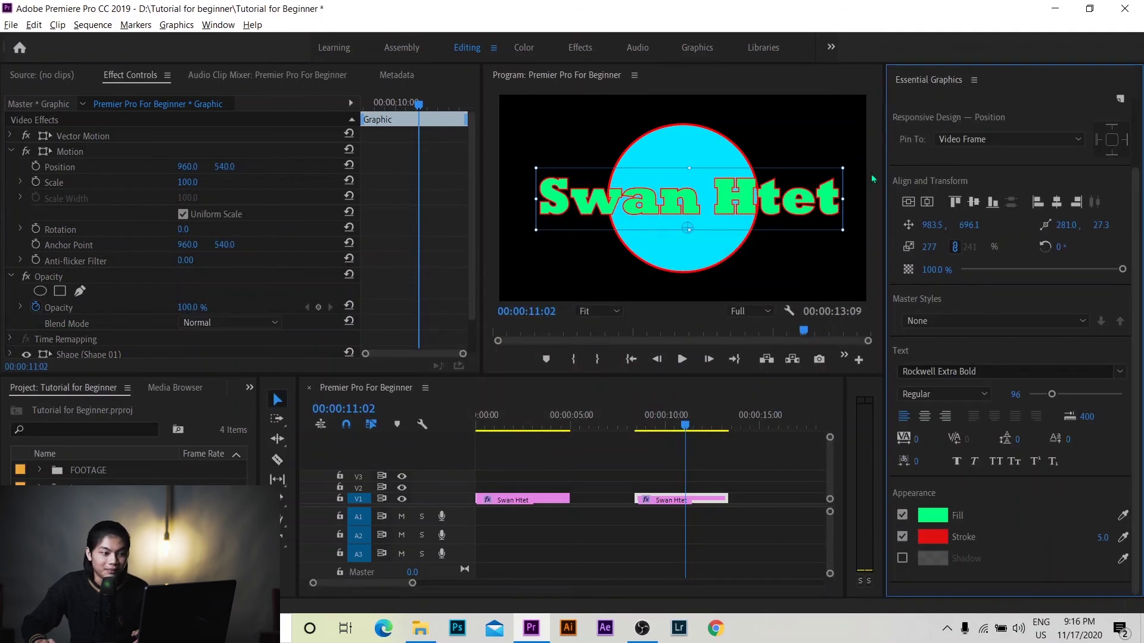
scroll(983, 224, up, 3)
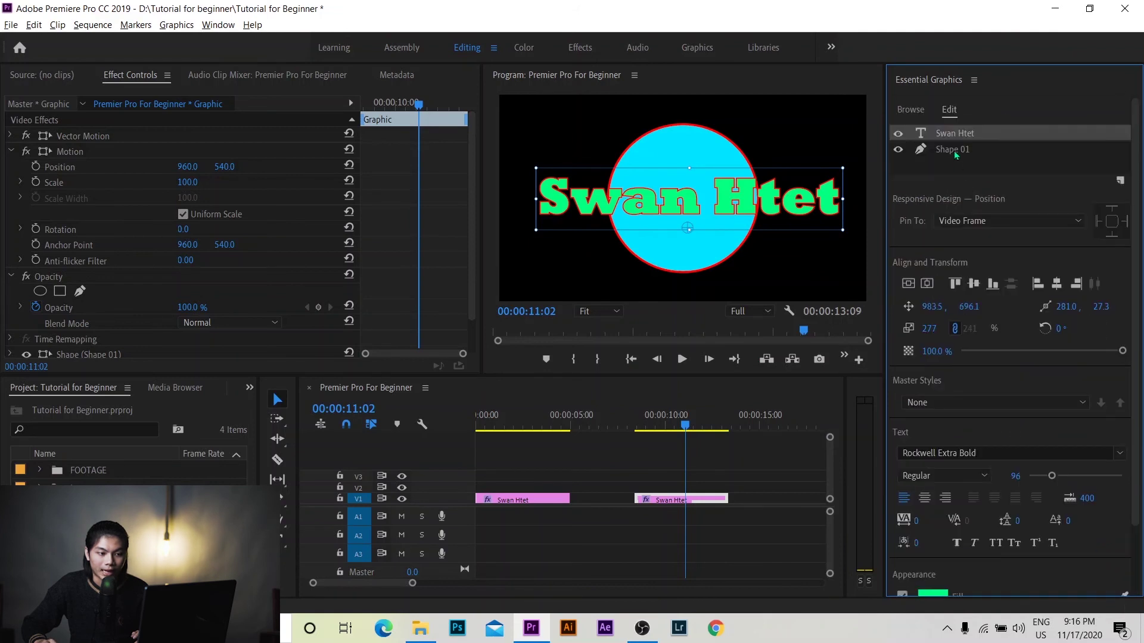
click(952, 149)
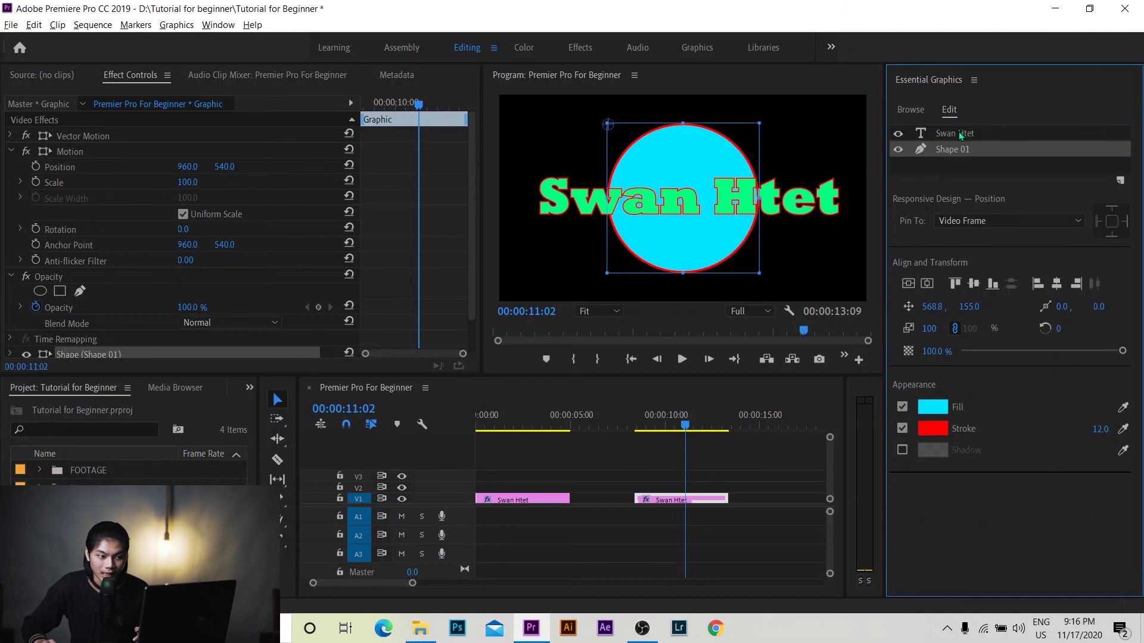
Select Shape 01 and set its stroke colour to yellow-green
click(959, 132)
click(952, 149)
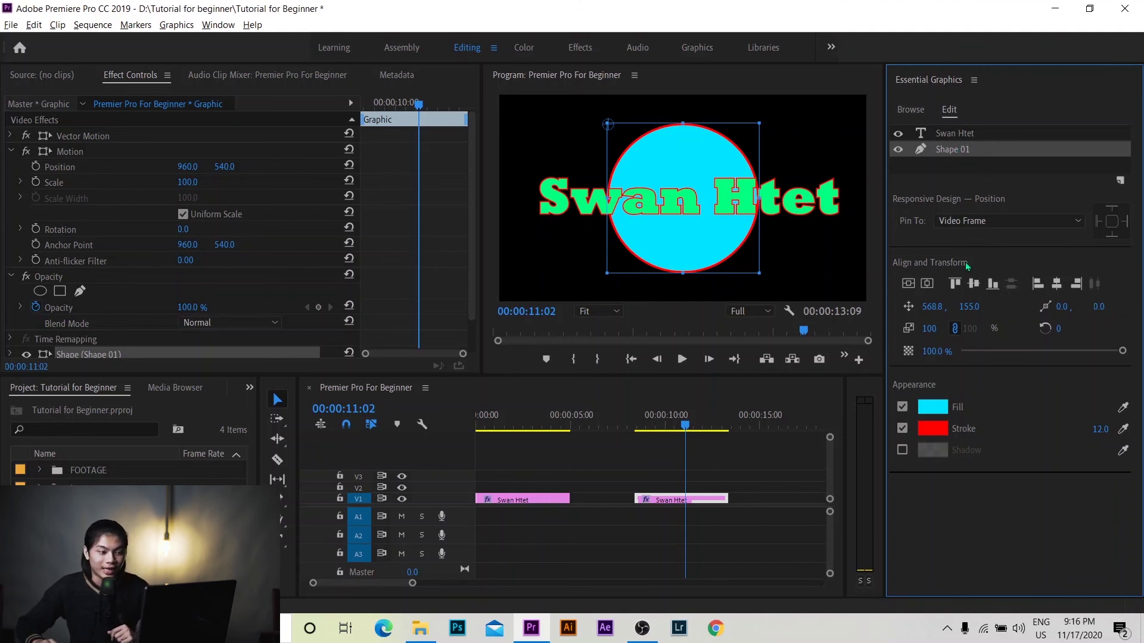
click(933, 429)
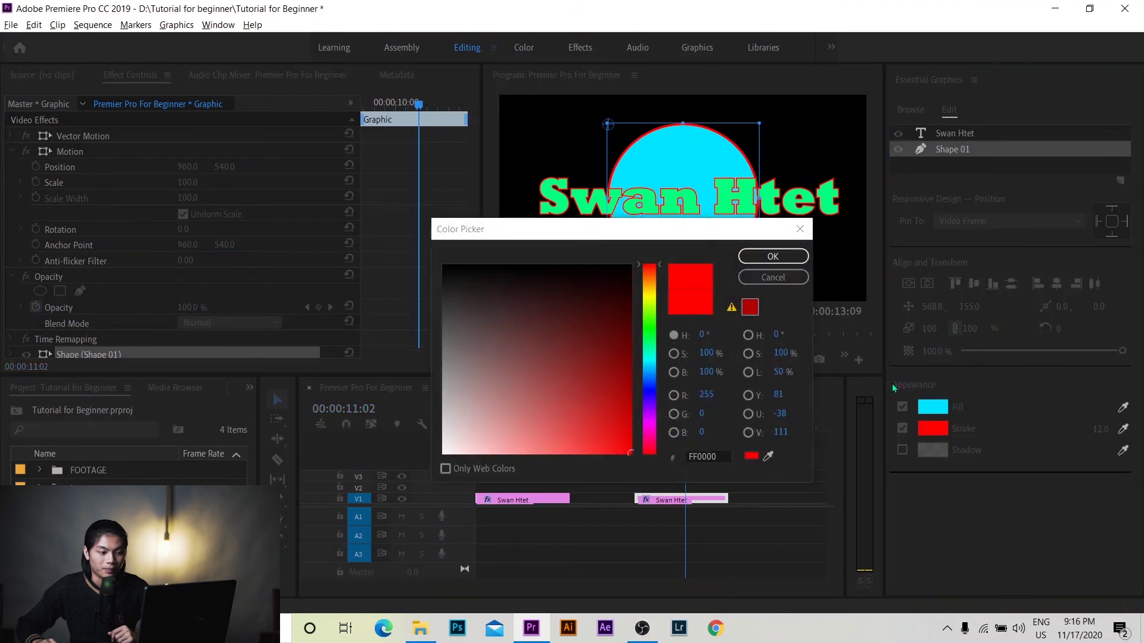
click(648, 308)
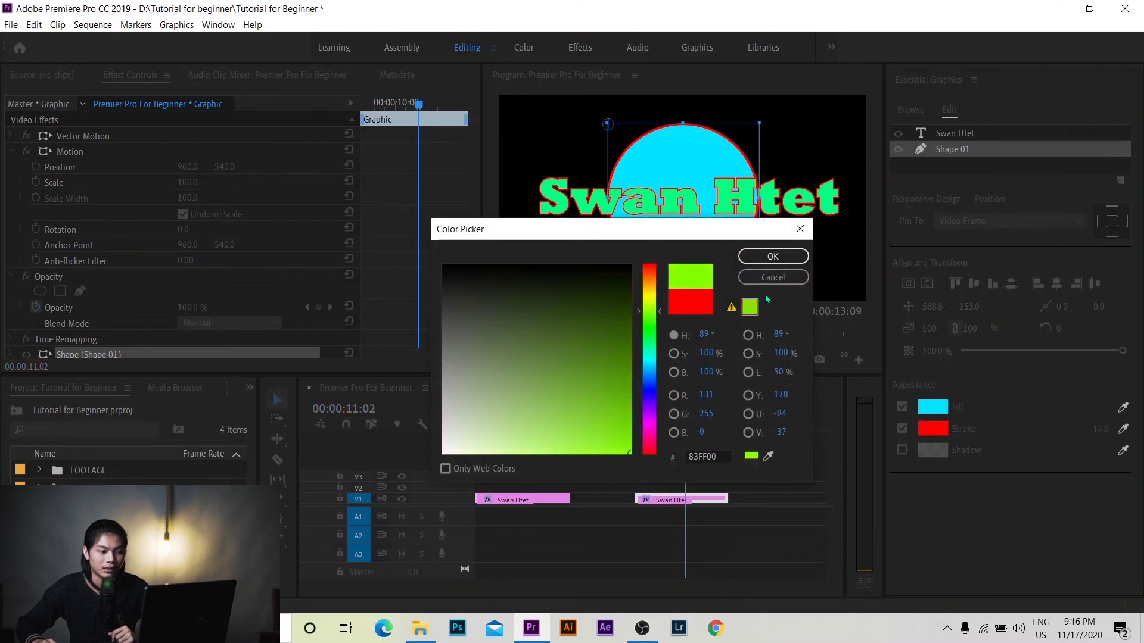
click(774, 256)
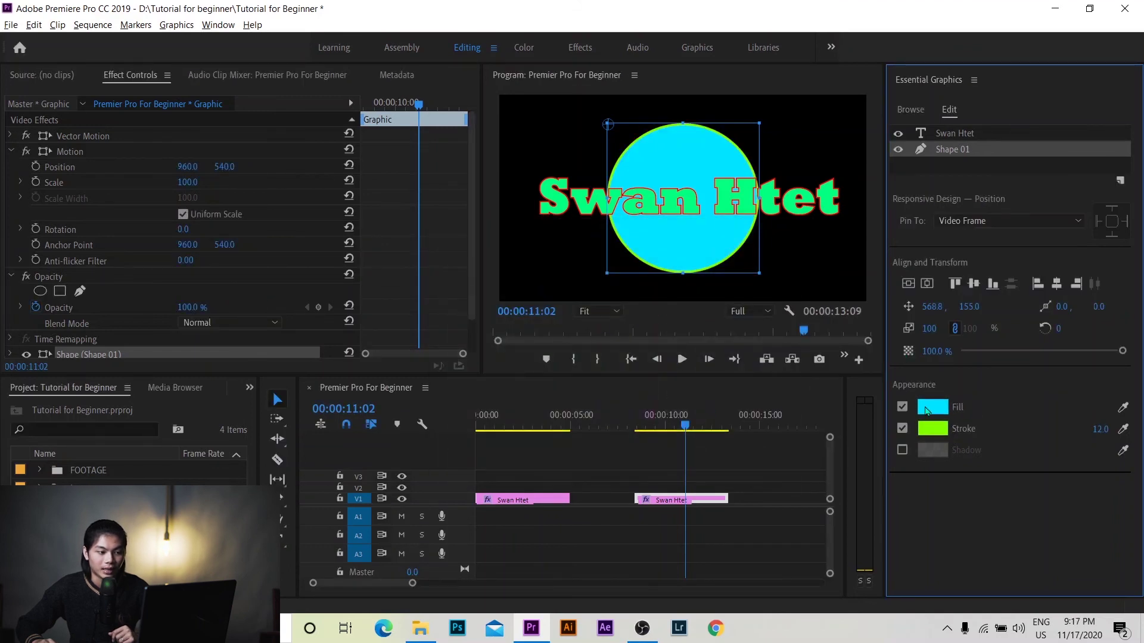
Change the circle's fill colour to orange
click(933, 429)
click(649, 354)
click(649, 328)
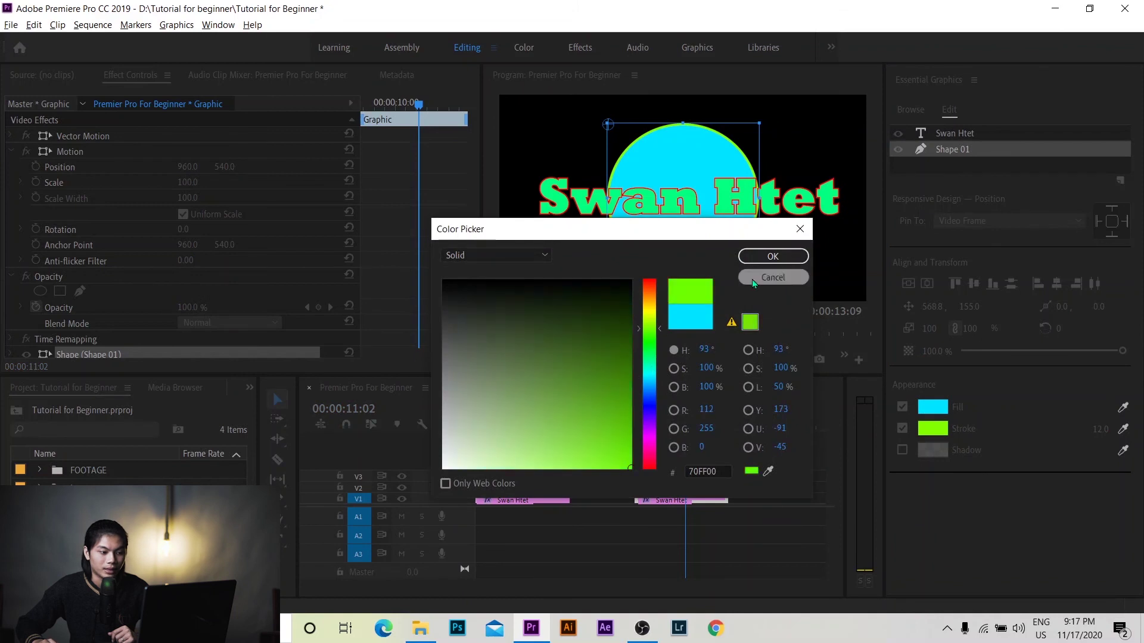
click(649, 300)
click(773, 256)
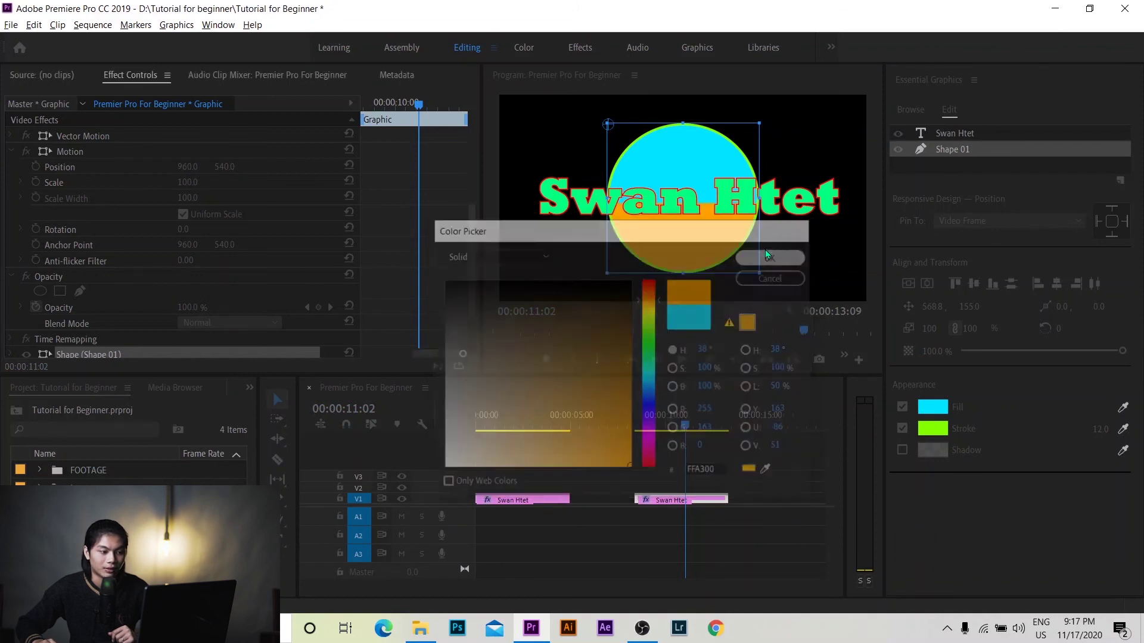
click(827, 262)
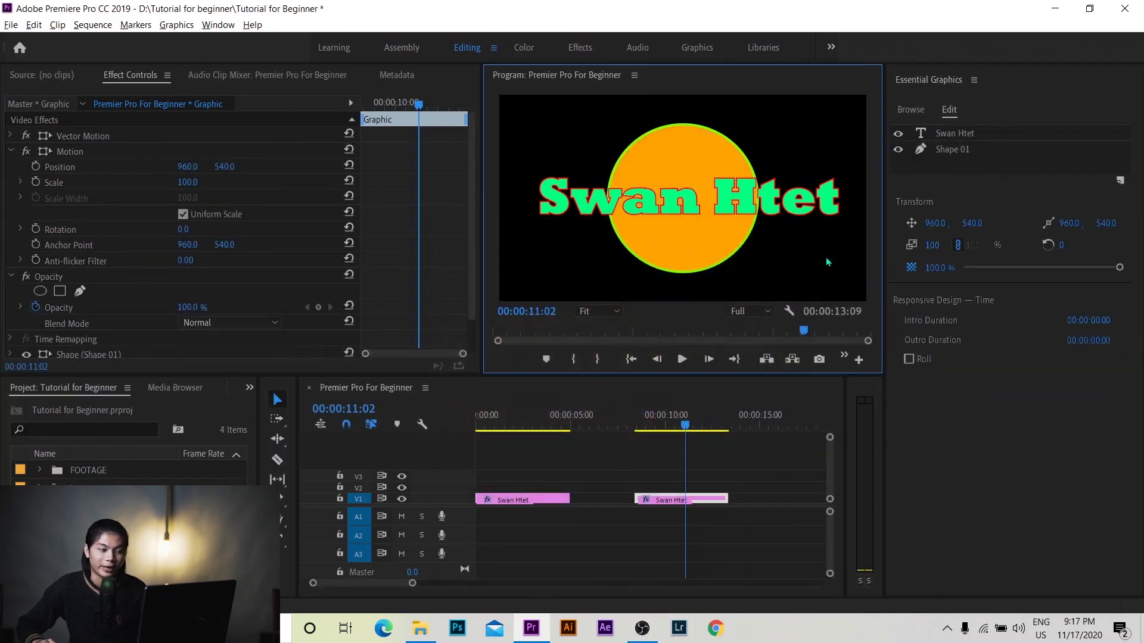
click(751, 250)
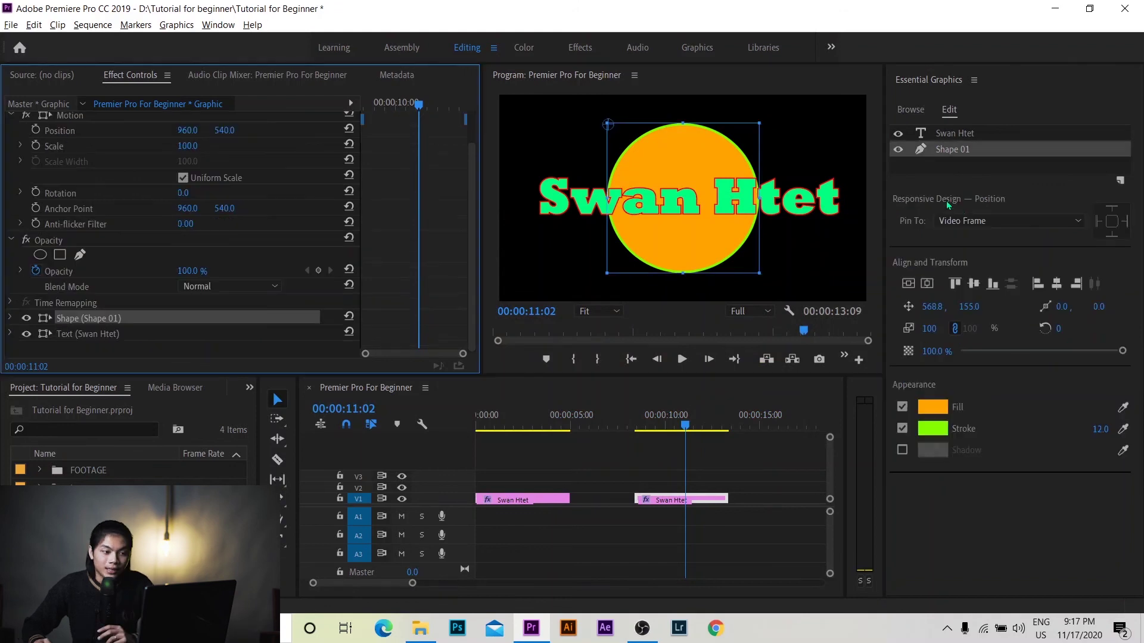
click(948, 134)
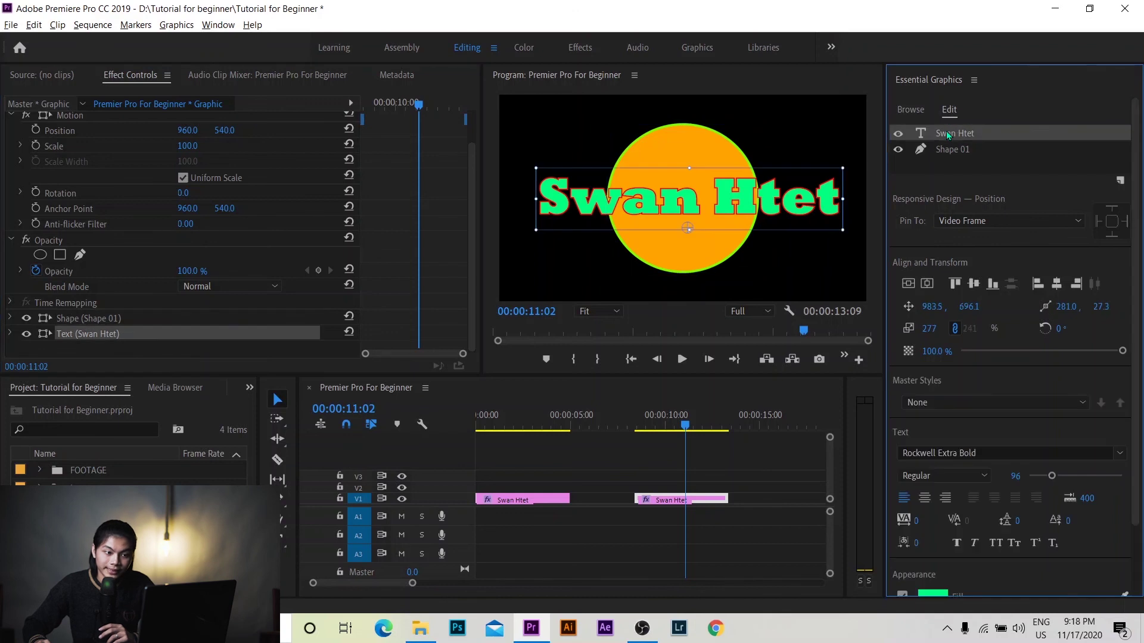
shift+click(973, 149)
click(973, 163)
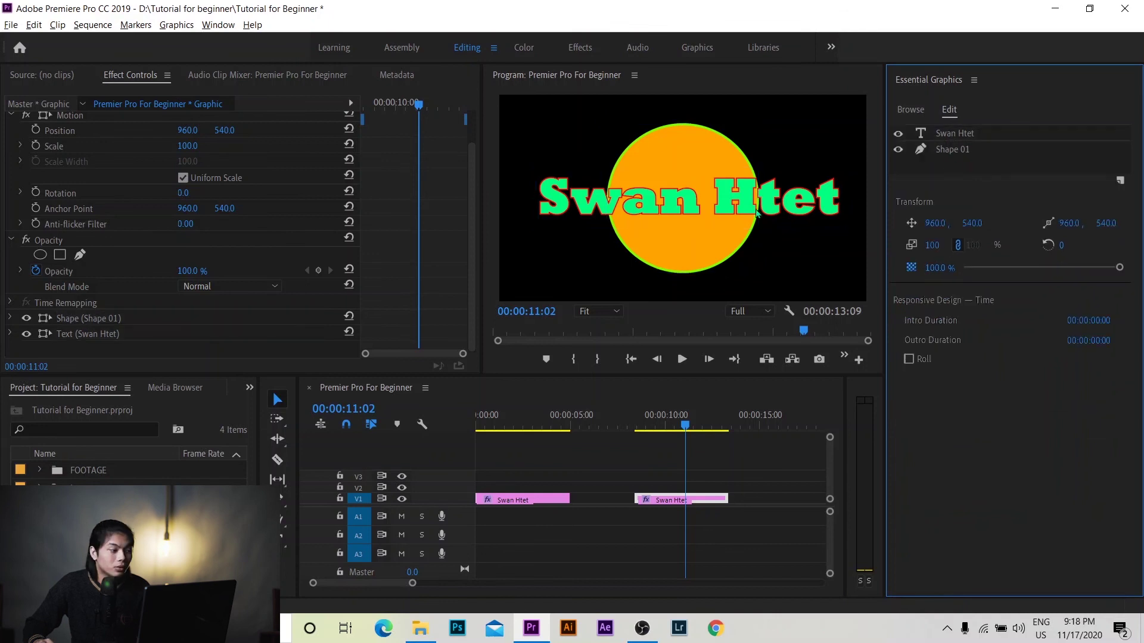
scroll(75, 259, up, 2)
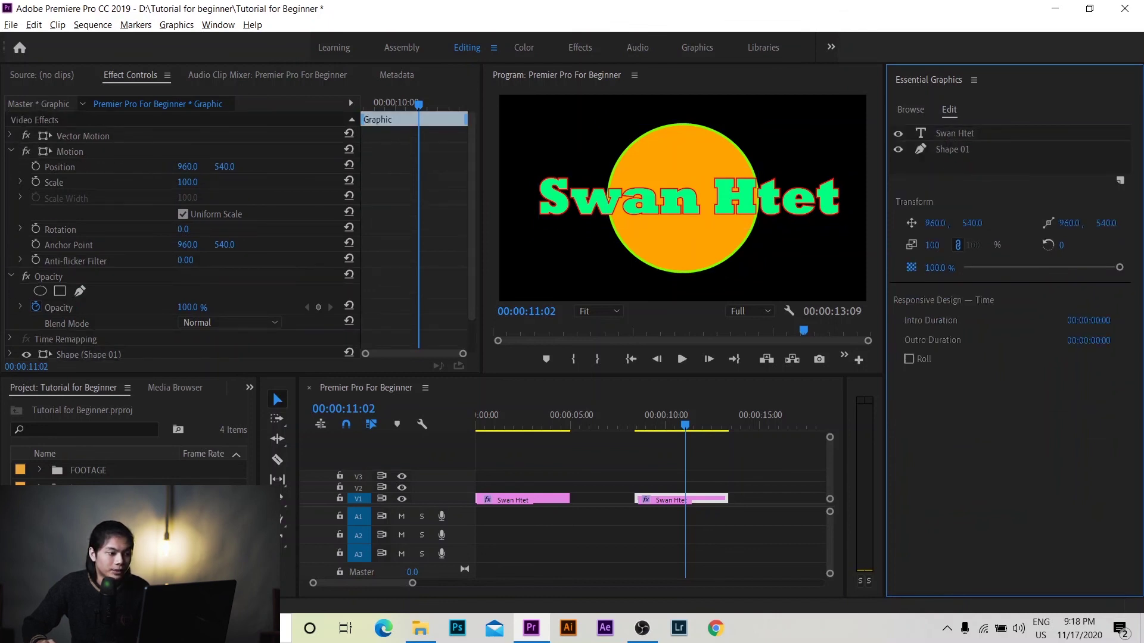
mouse_move(187, 166)
mouse_down()
mouse_move(183, 183)
mouse_move(201, 185)
mouse_up()
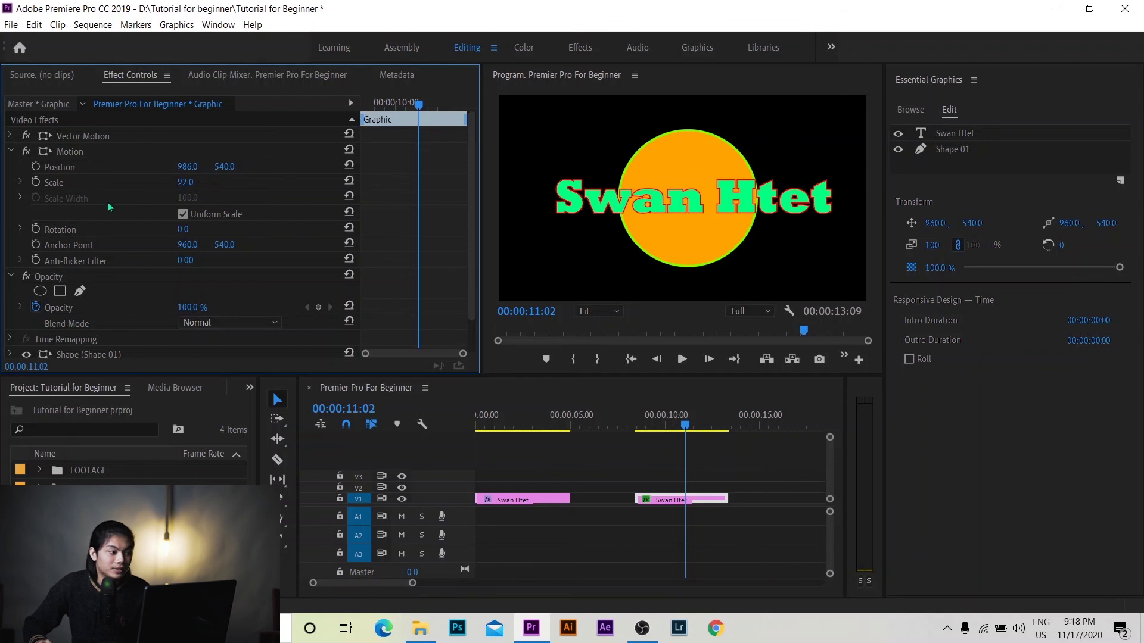
click(349, 166)
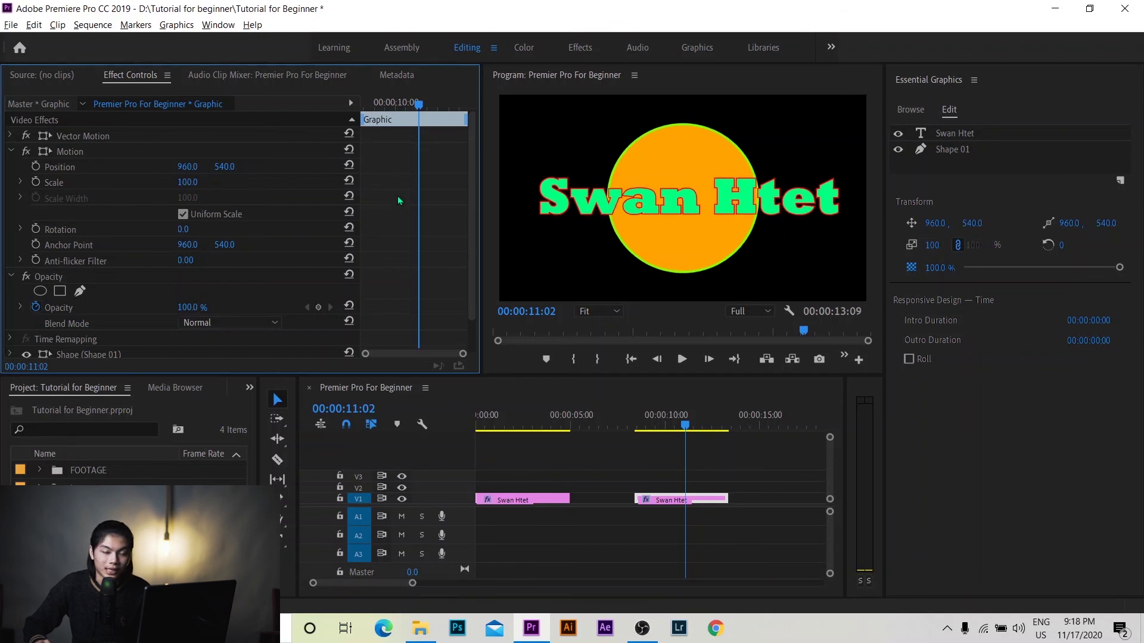